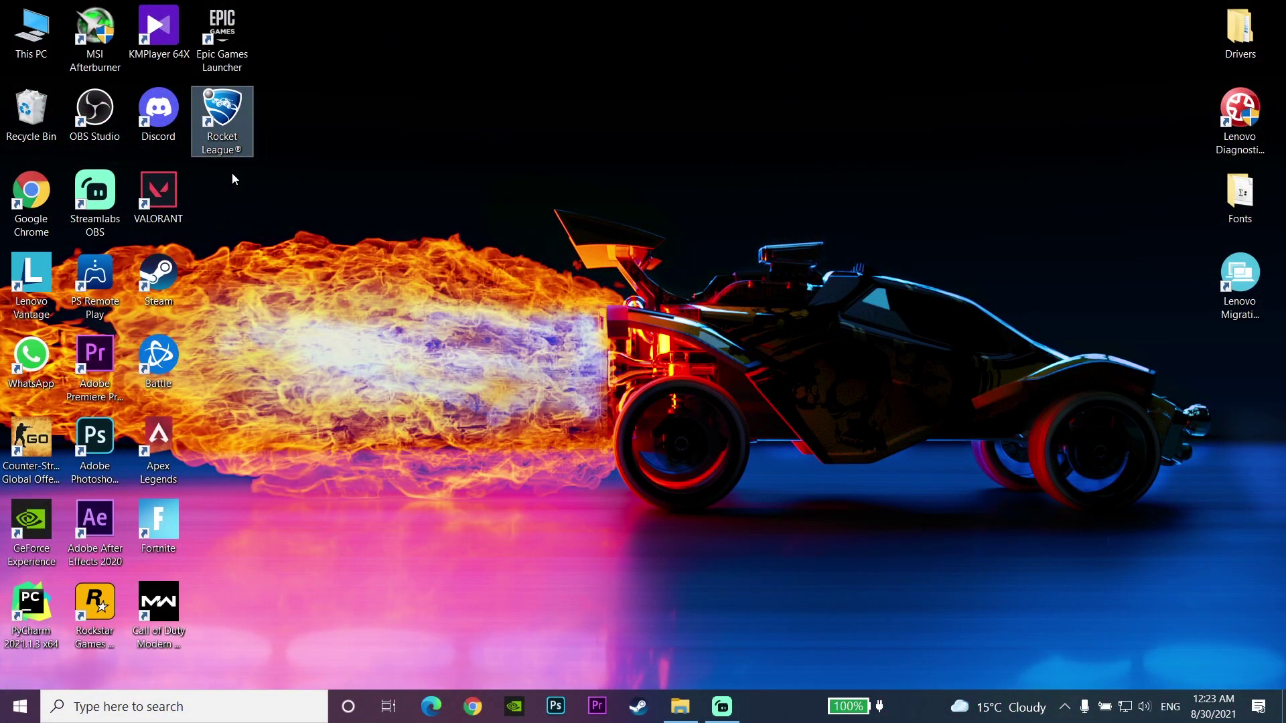
Step: Deselect the Rocket League shortcut and bring up Windows search with its recent items
left_click(233, 174)
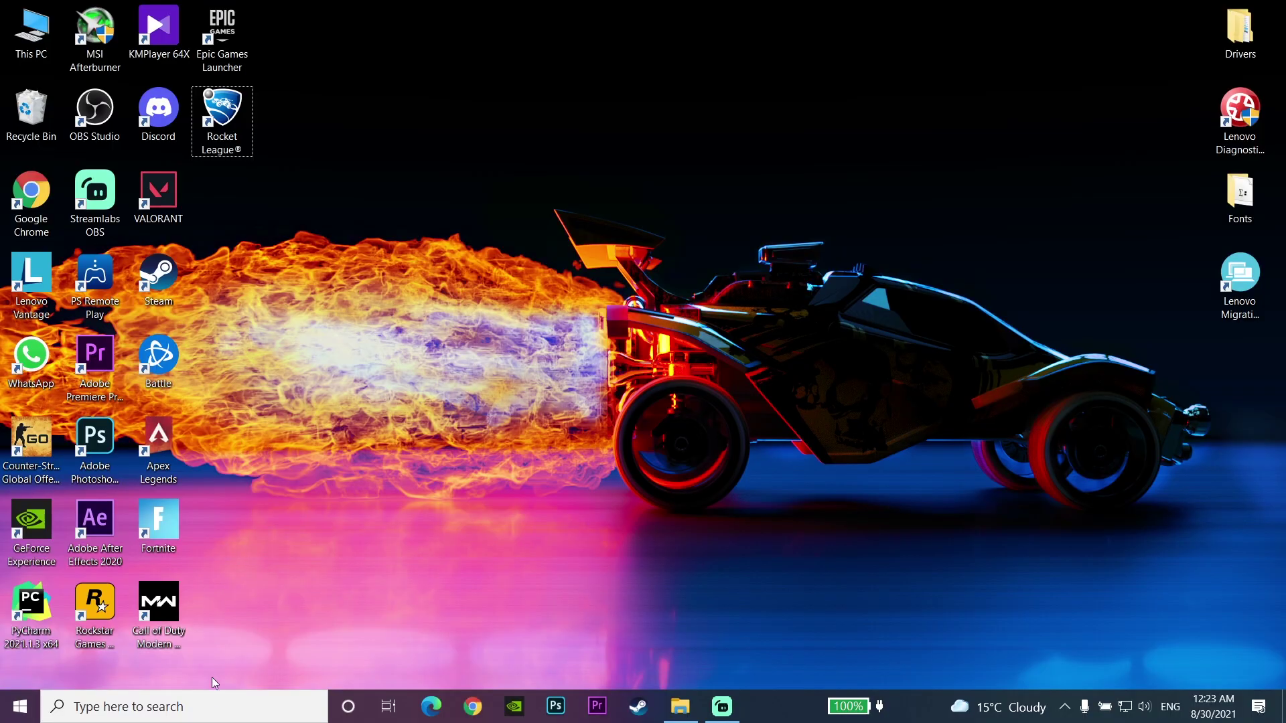
left_click(214, 703)
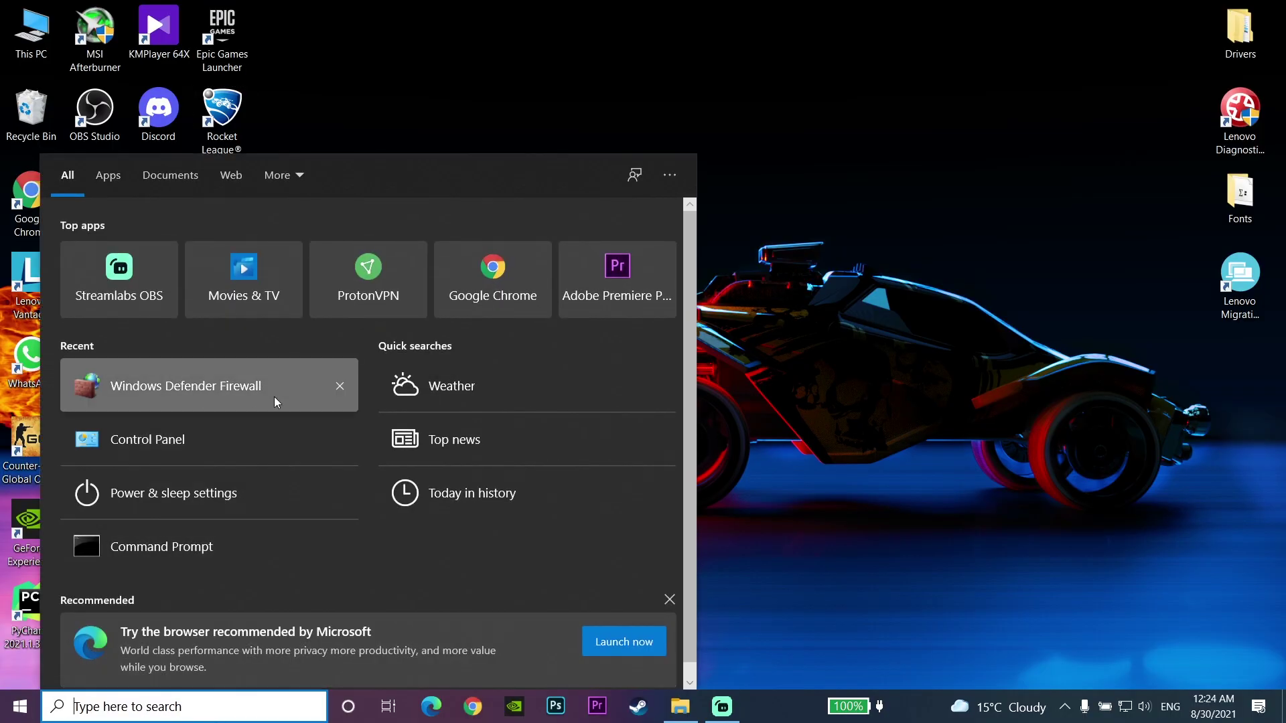
Step: Open Windows Defender Firewall's allowed apps list and unlock it with Change settings
left_click(154, 385)
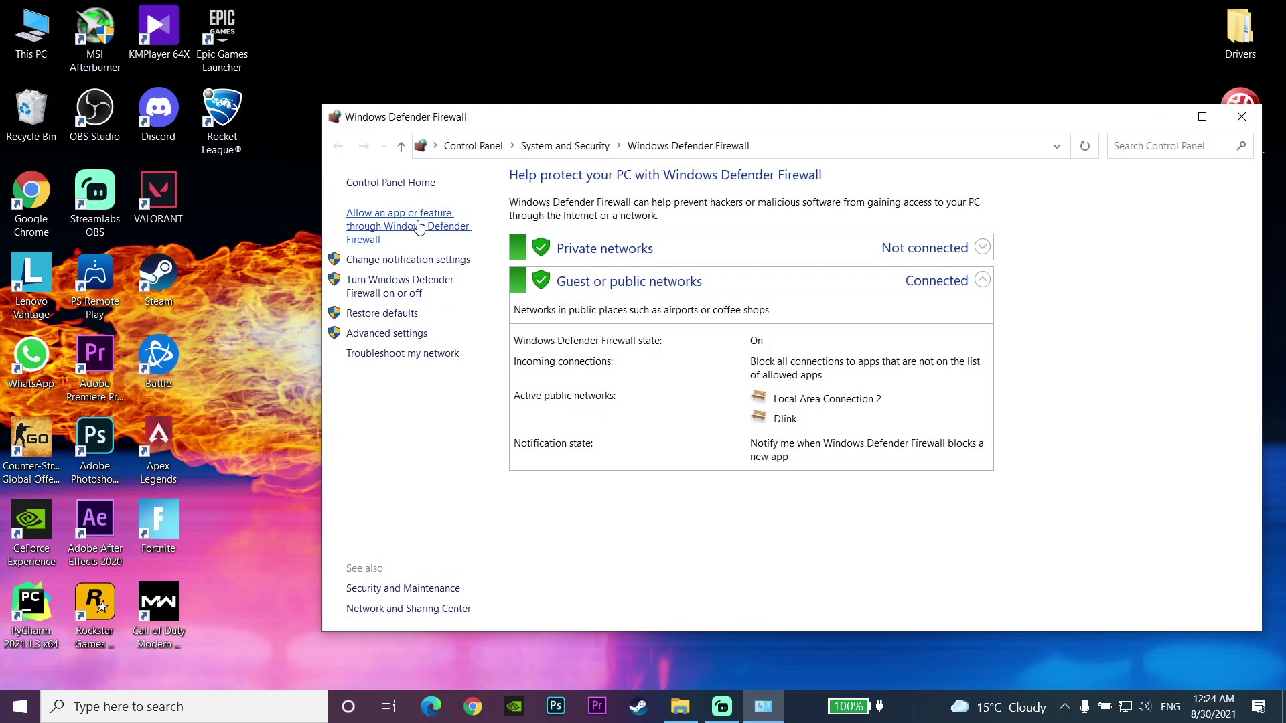
left_click(418, 228)
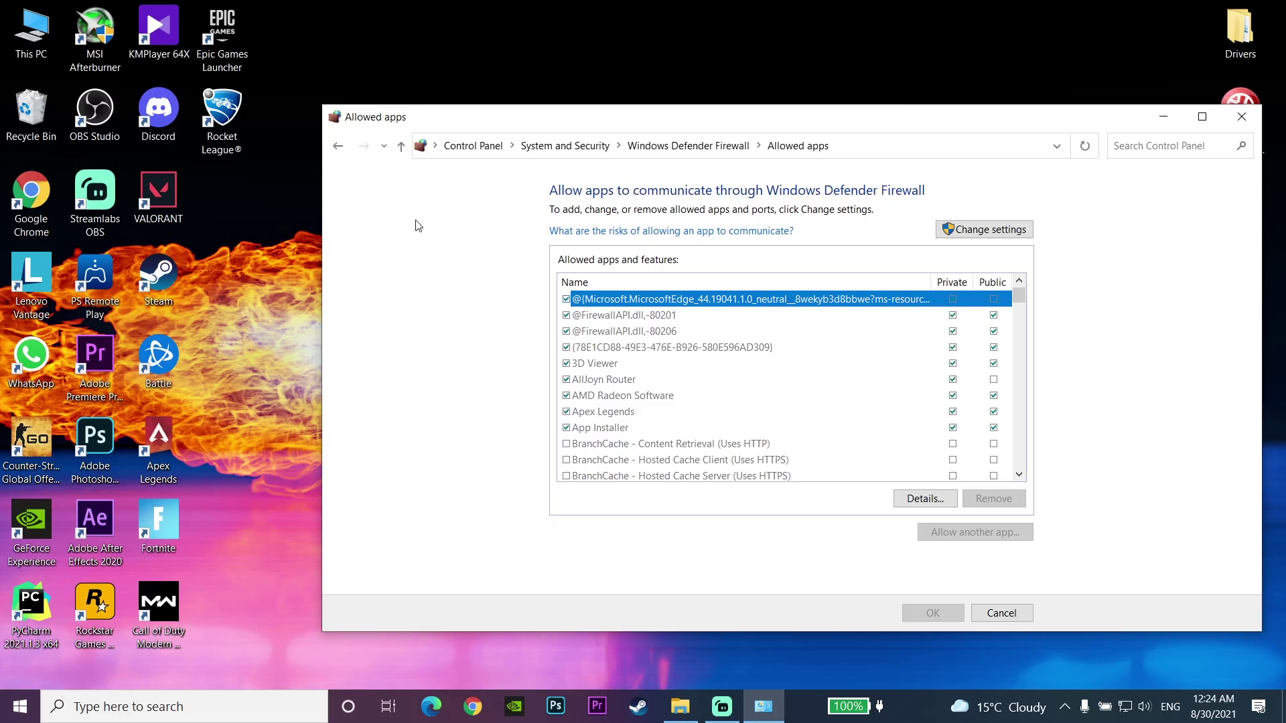
left_click(955, 231)
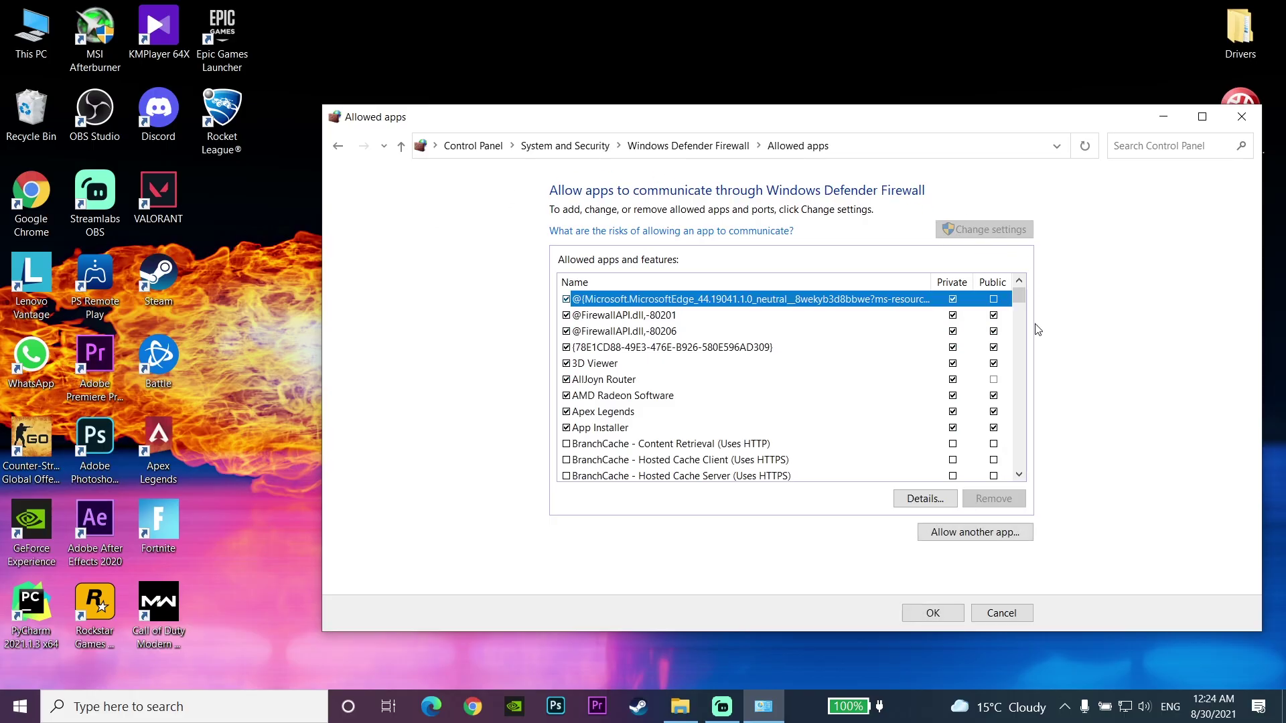
Step: Allow RocketLeague from D:\Games\Epic Games\rocketleague\Binaries\Win64 through the firewall
left_click(967, 536)
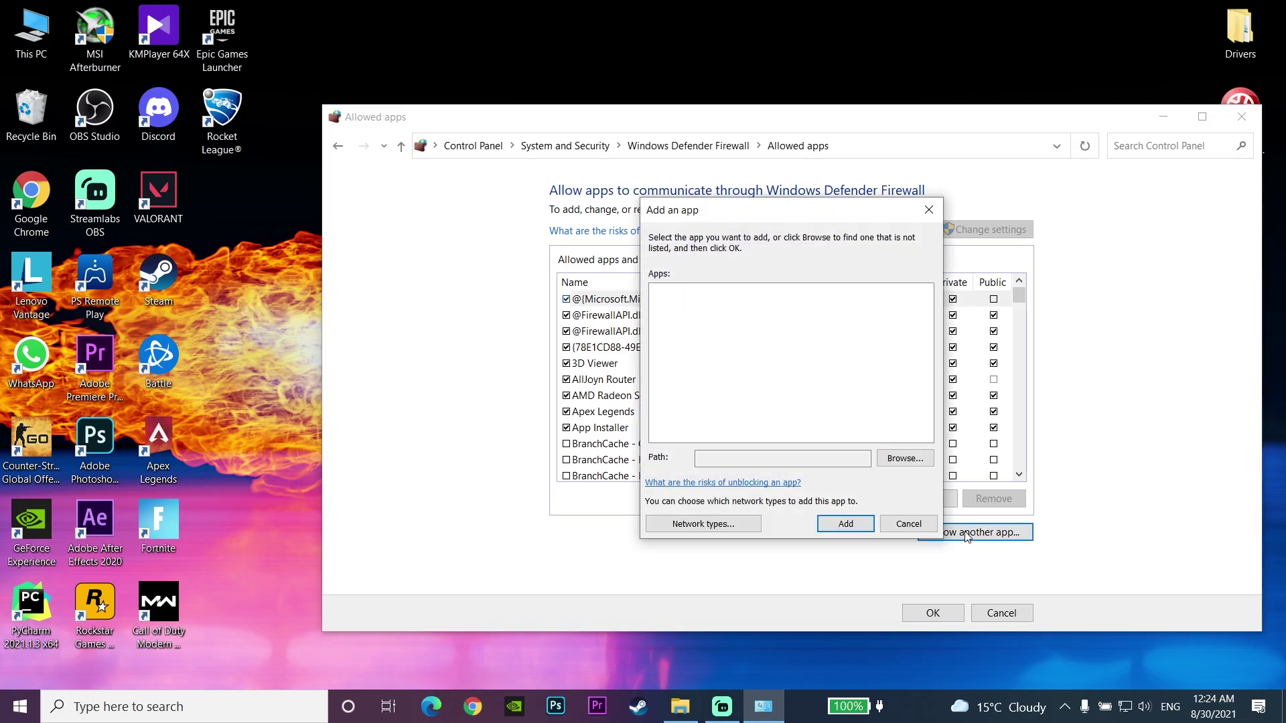
left_click(905, 460)
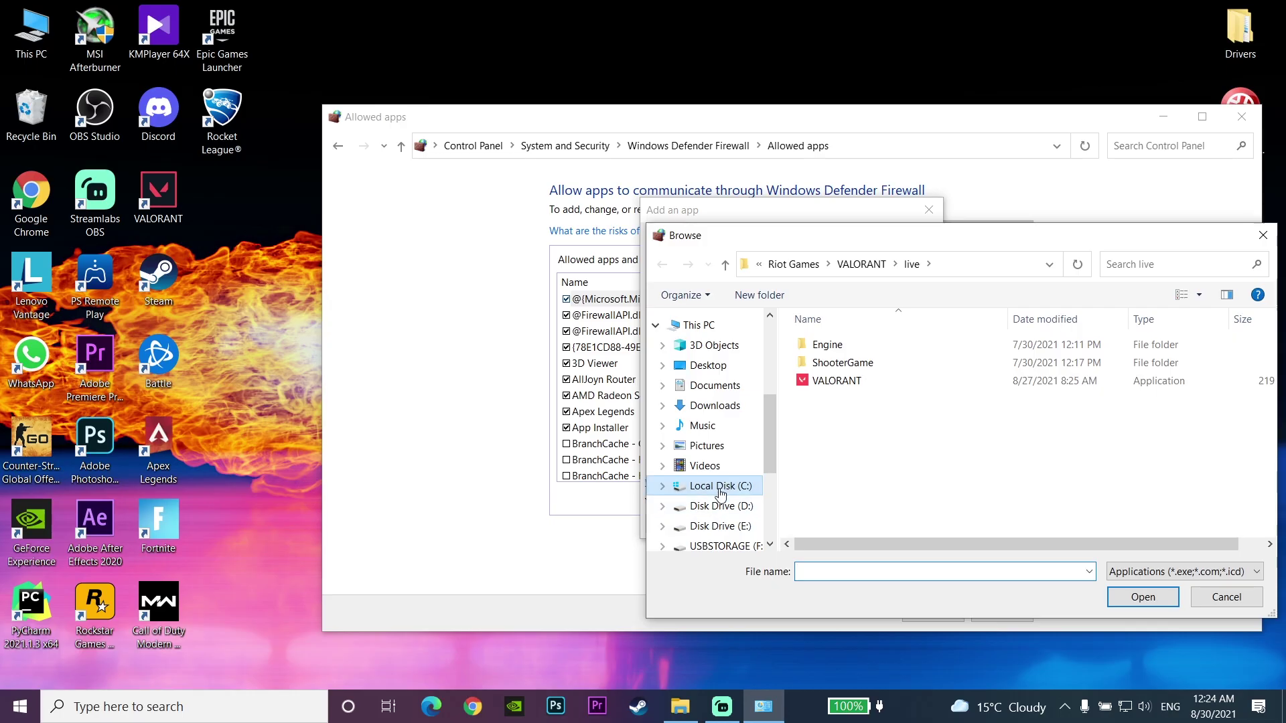
left_click(745, 508)
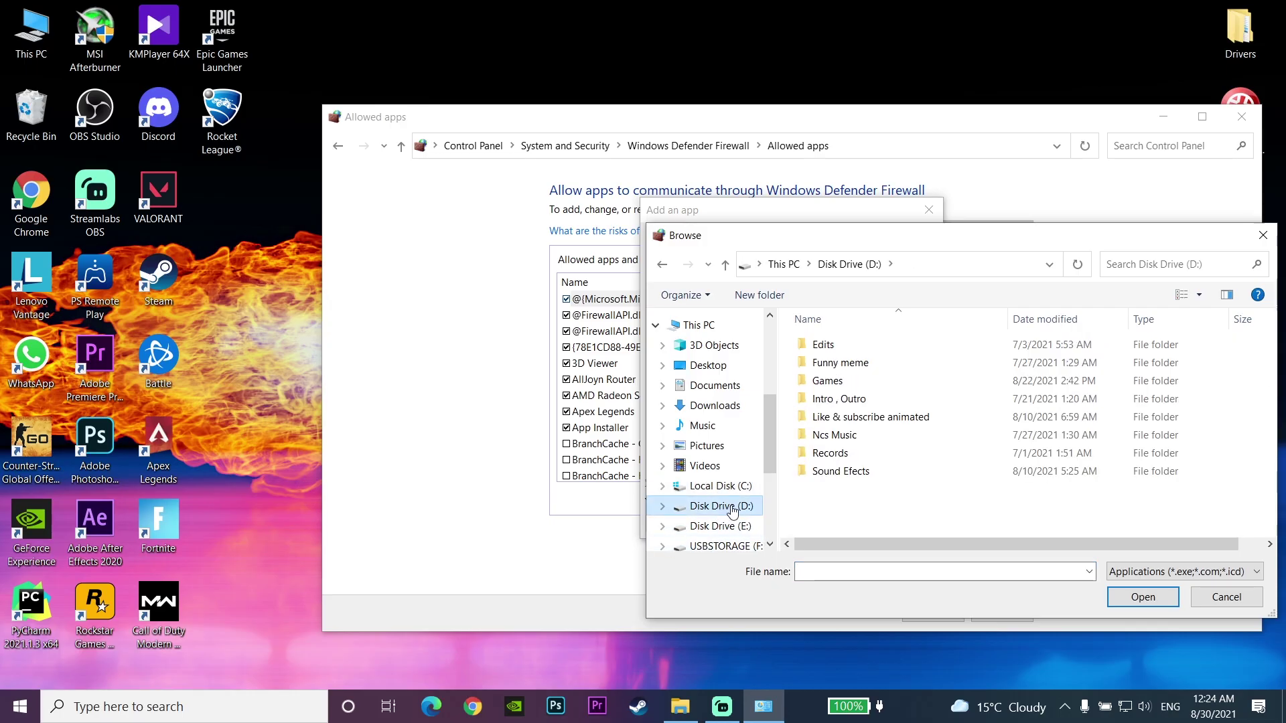
double_click(830, 381)
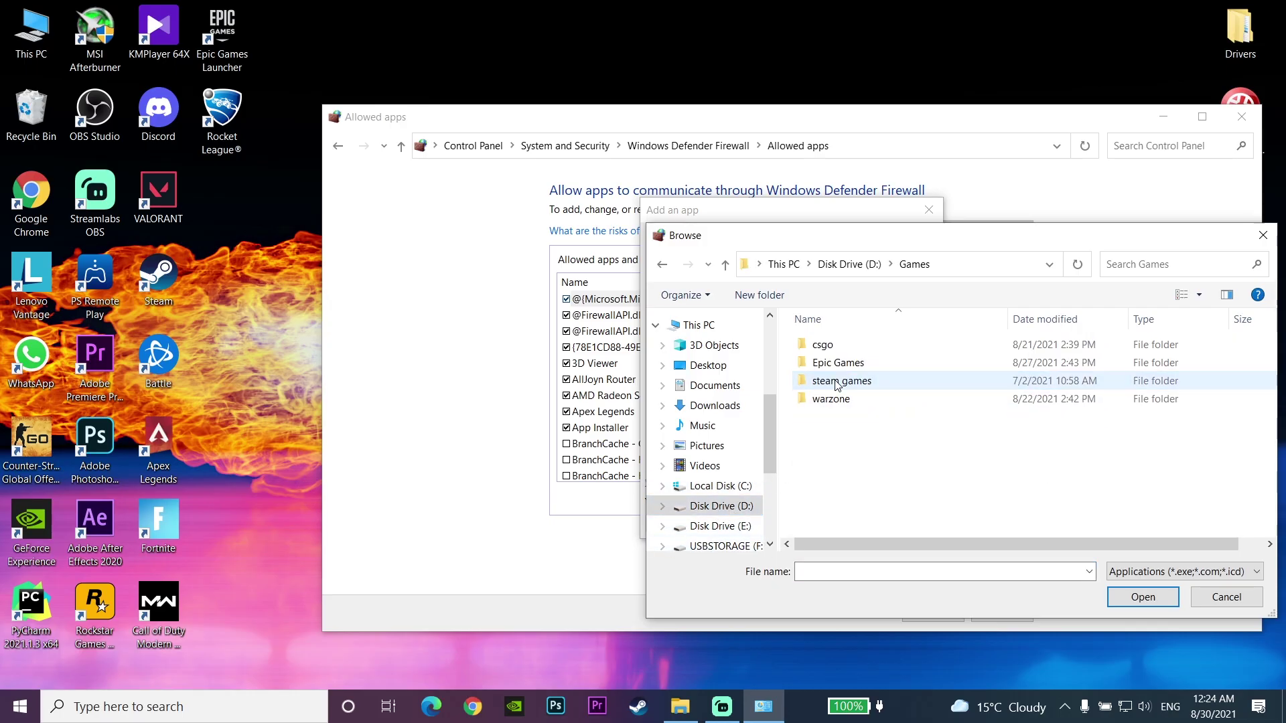
double_click(846, 369)
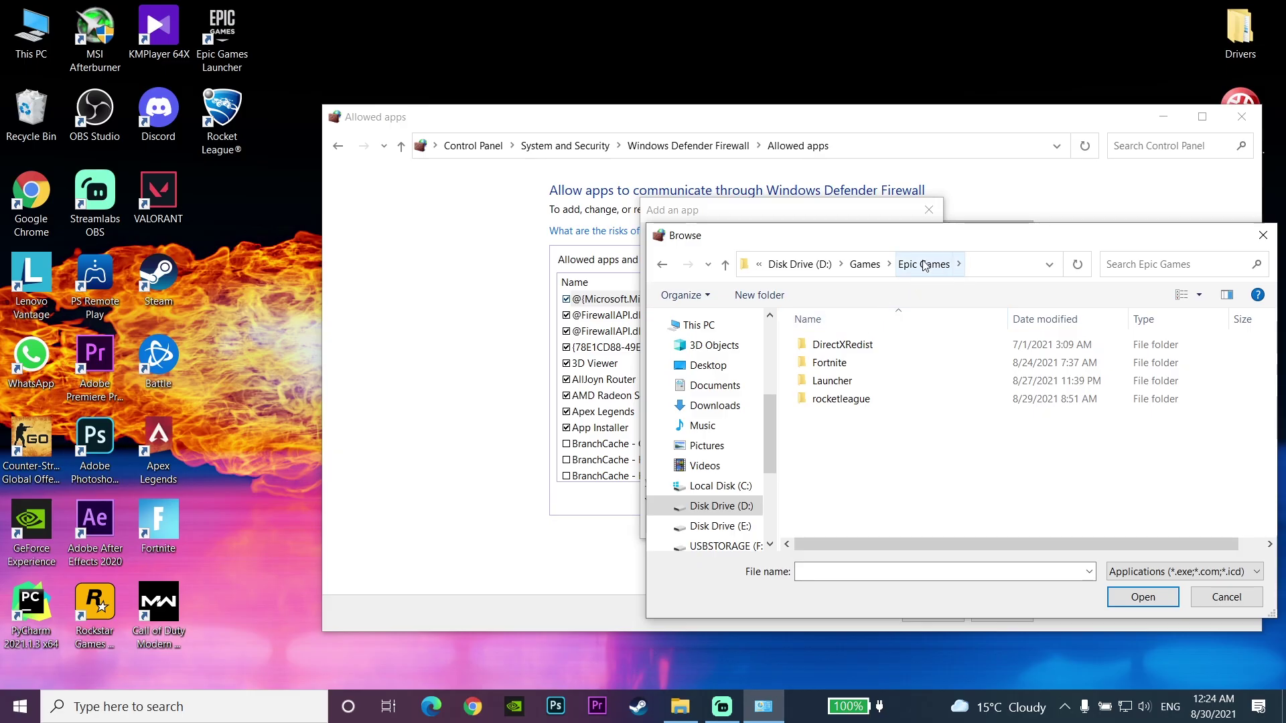
double_click(862, 402)
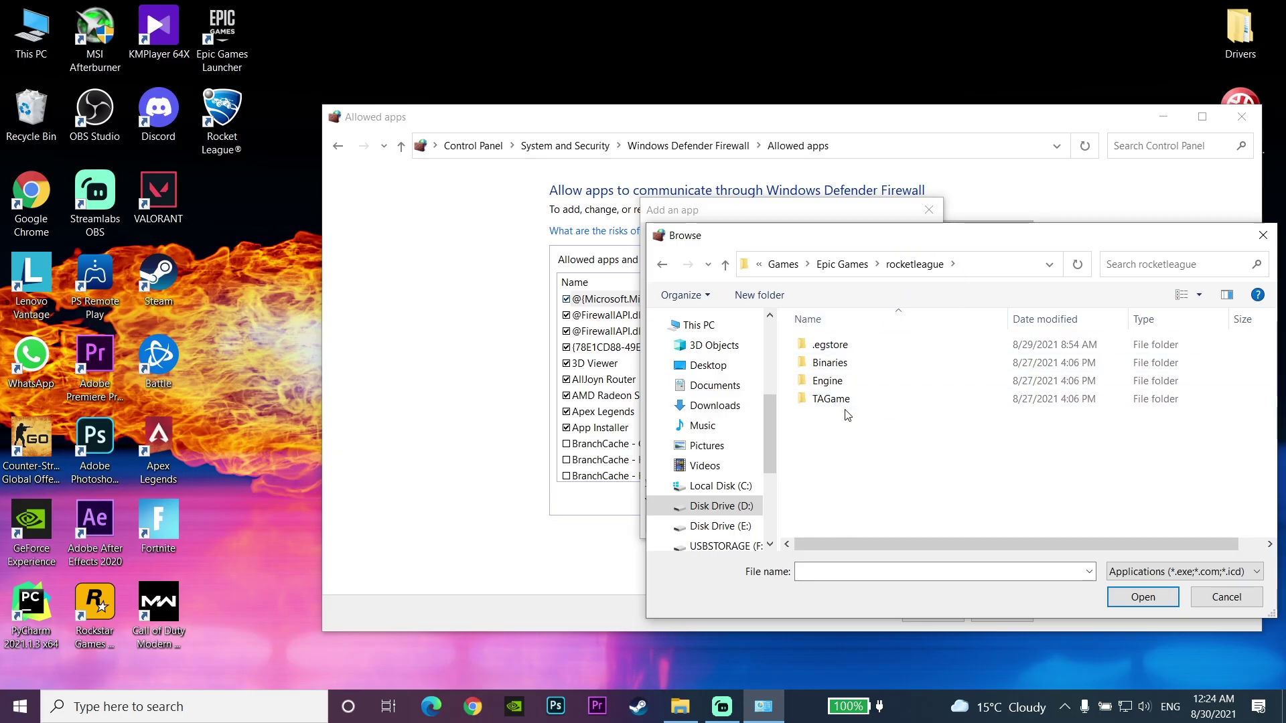
double_click(849, 368)
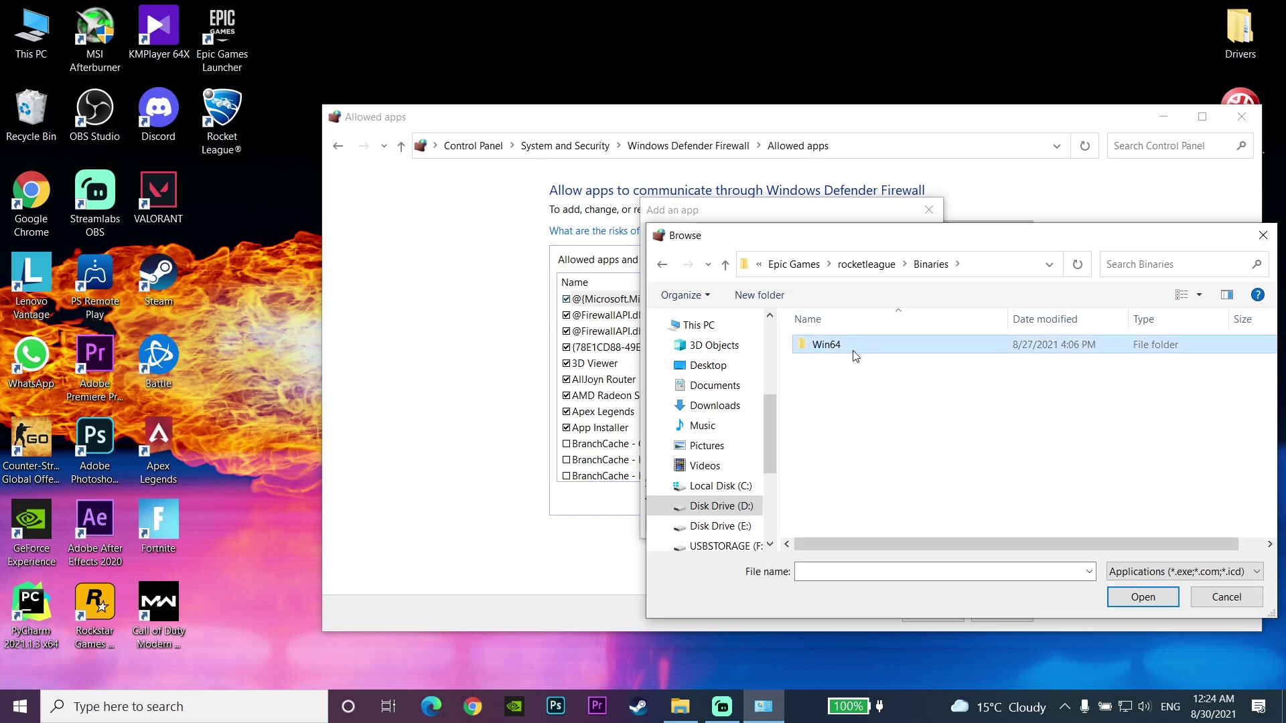
double_click(855, 355)
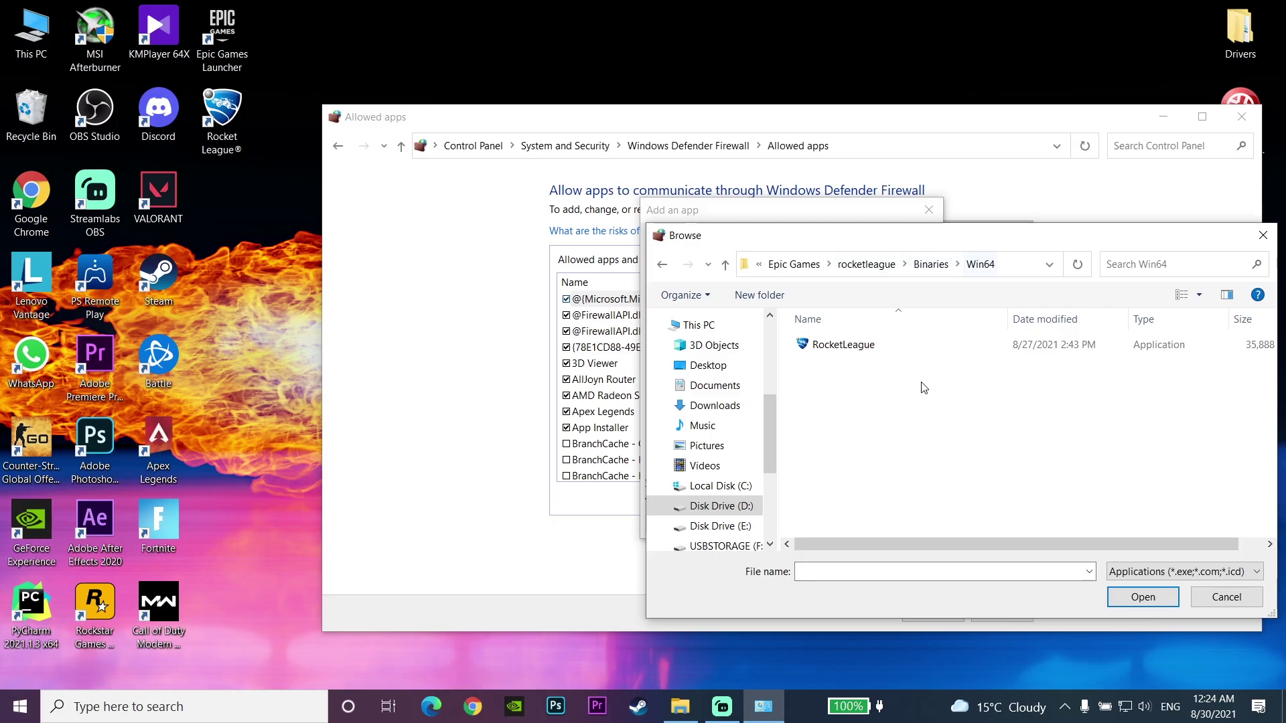
left_click(893, 349)
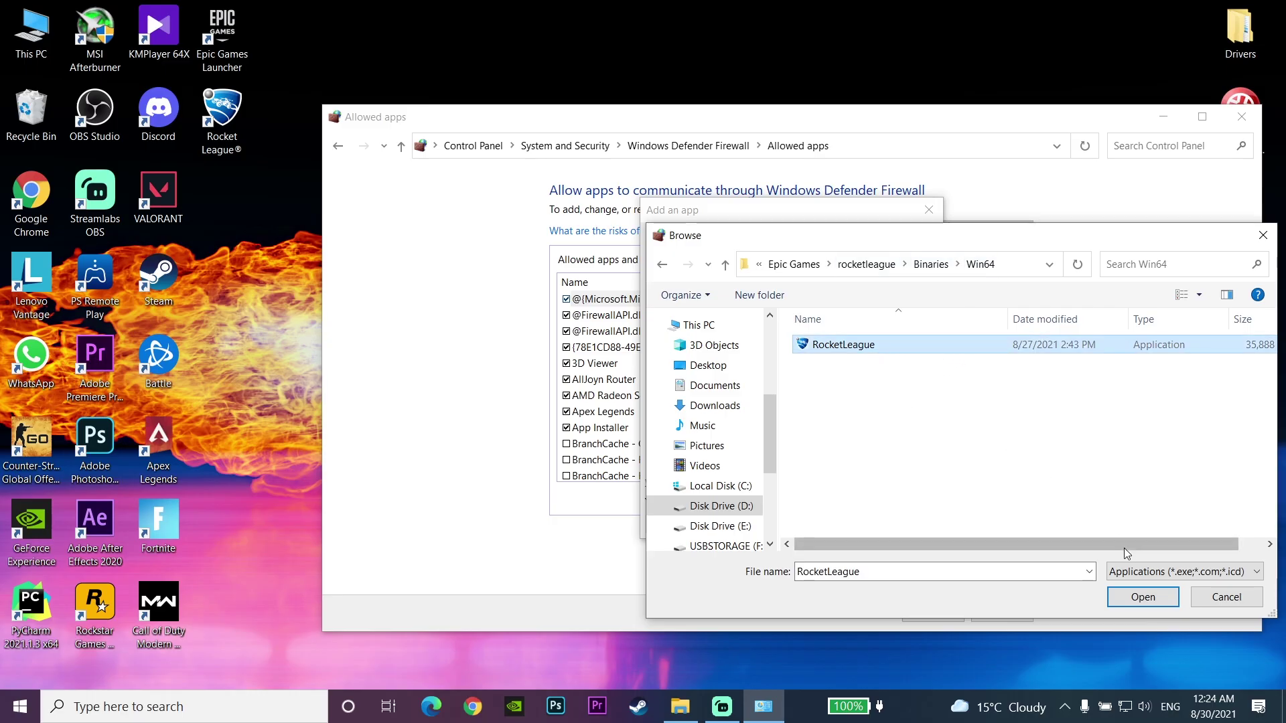
left_click(1142, 597)
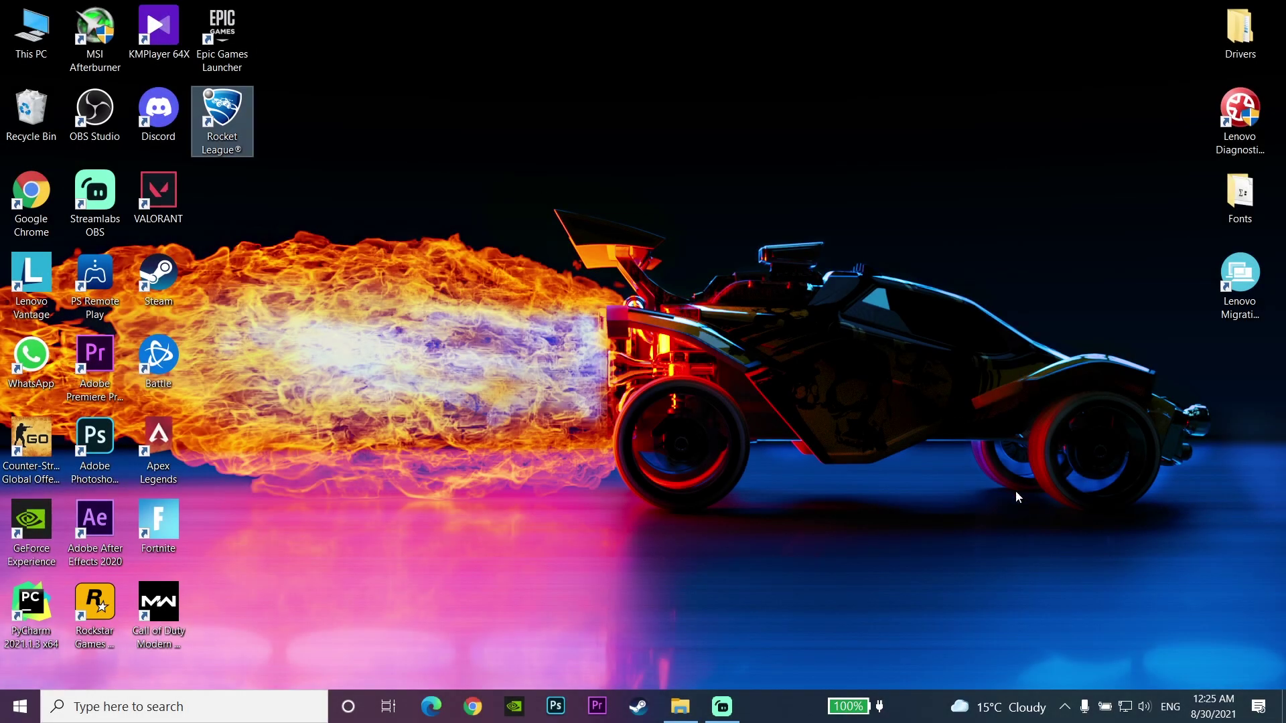
Step: Turn on Set time automatically from the taskbar clock's date/time settings, then close Settings
right_click(1213, 711)
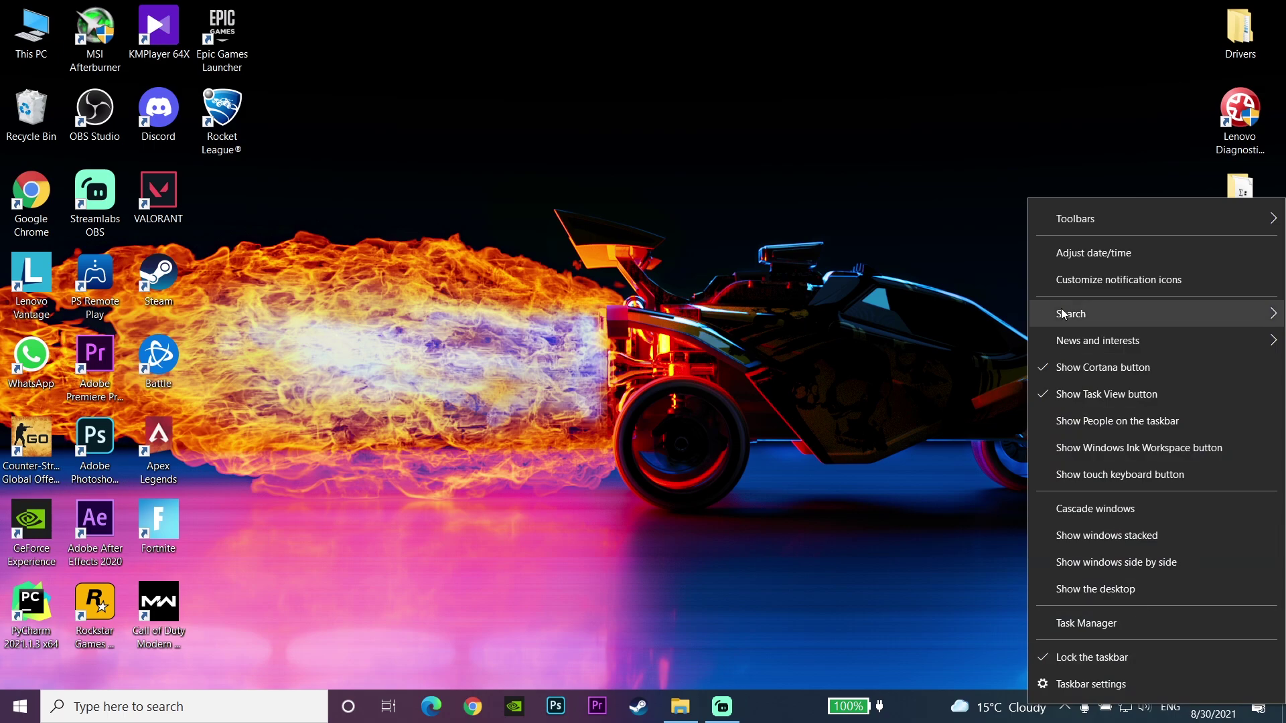
left_click(1117, 253)
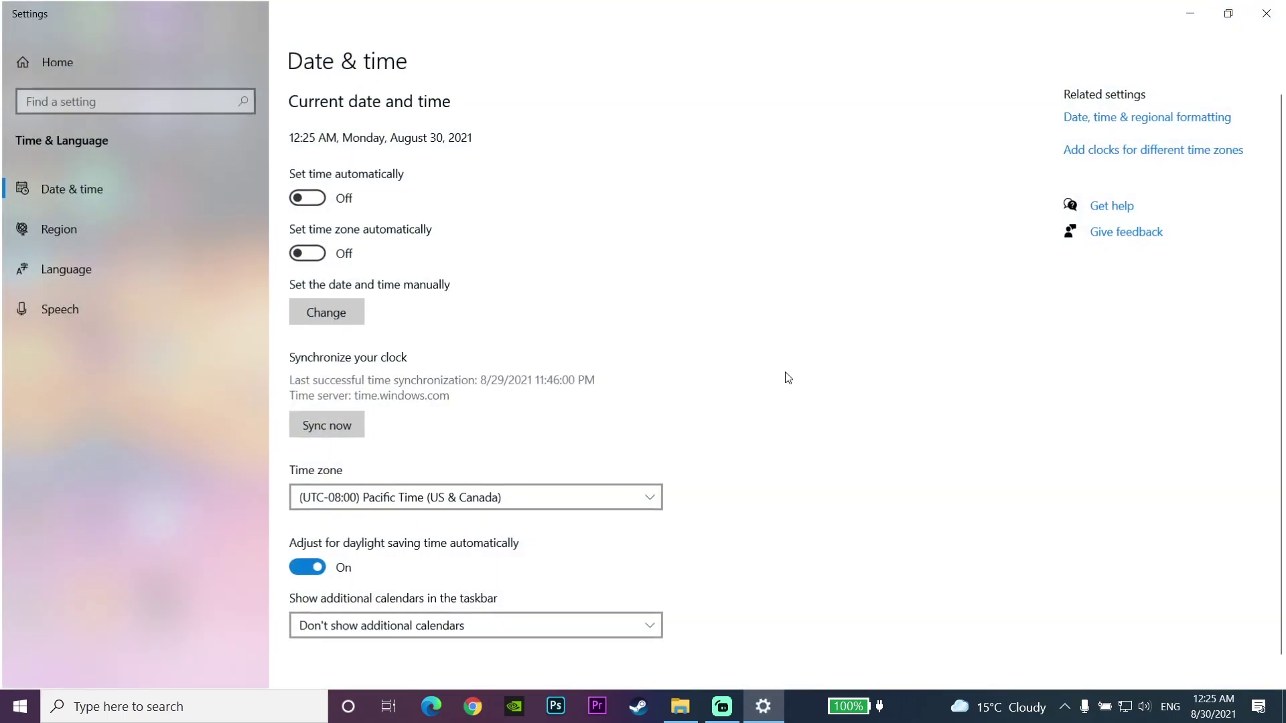
left_click(313, 199)
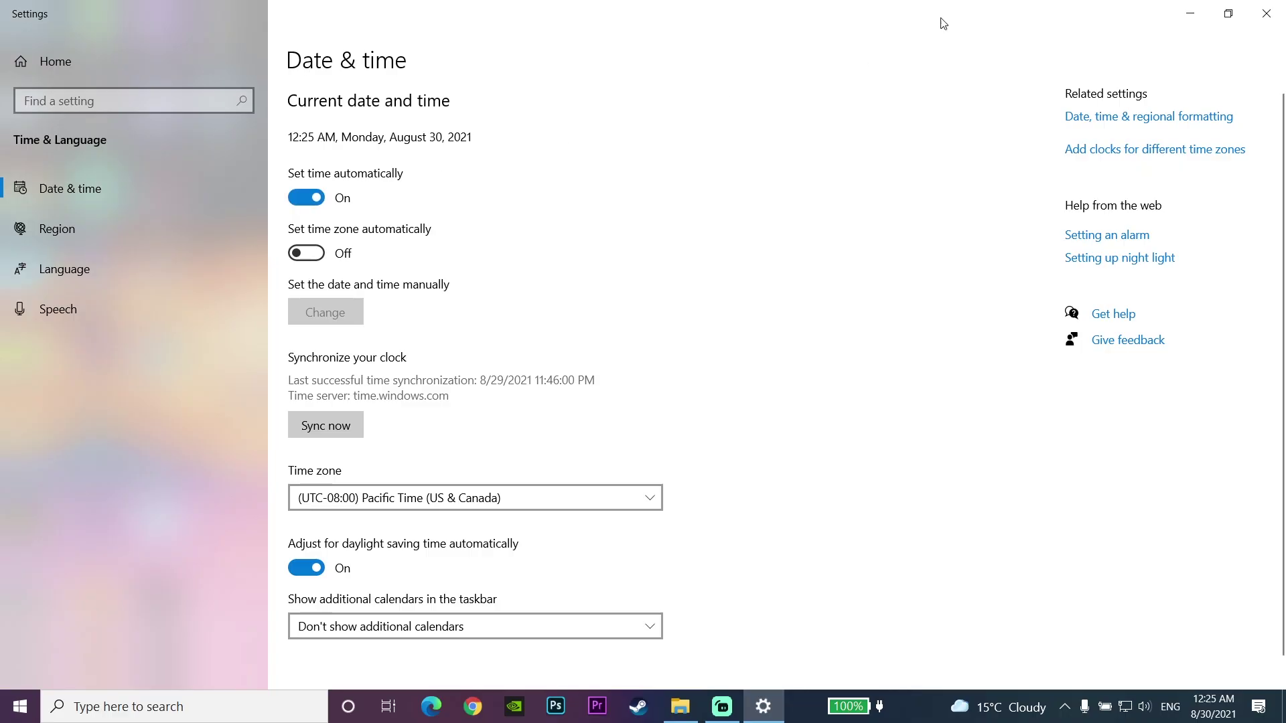
left_click(1263, 13)
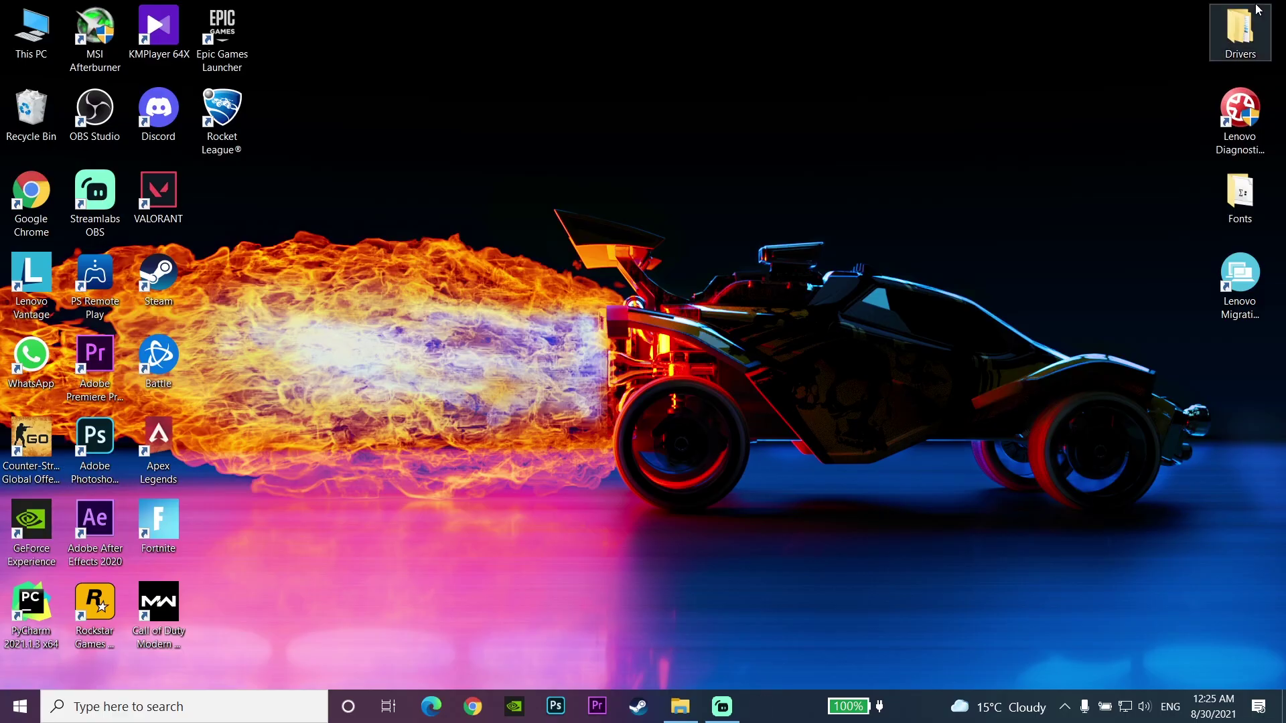
Step: Open Documents\My Games\Rocket League\TAGame in File Explorer
left_click(19, 707)
left_click(11, 672)
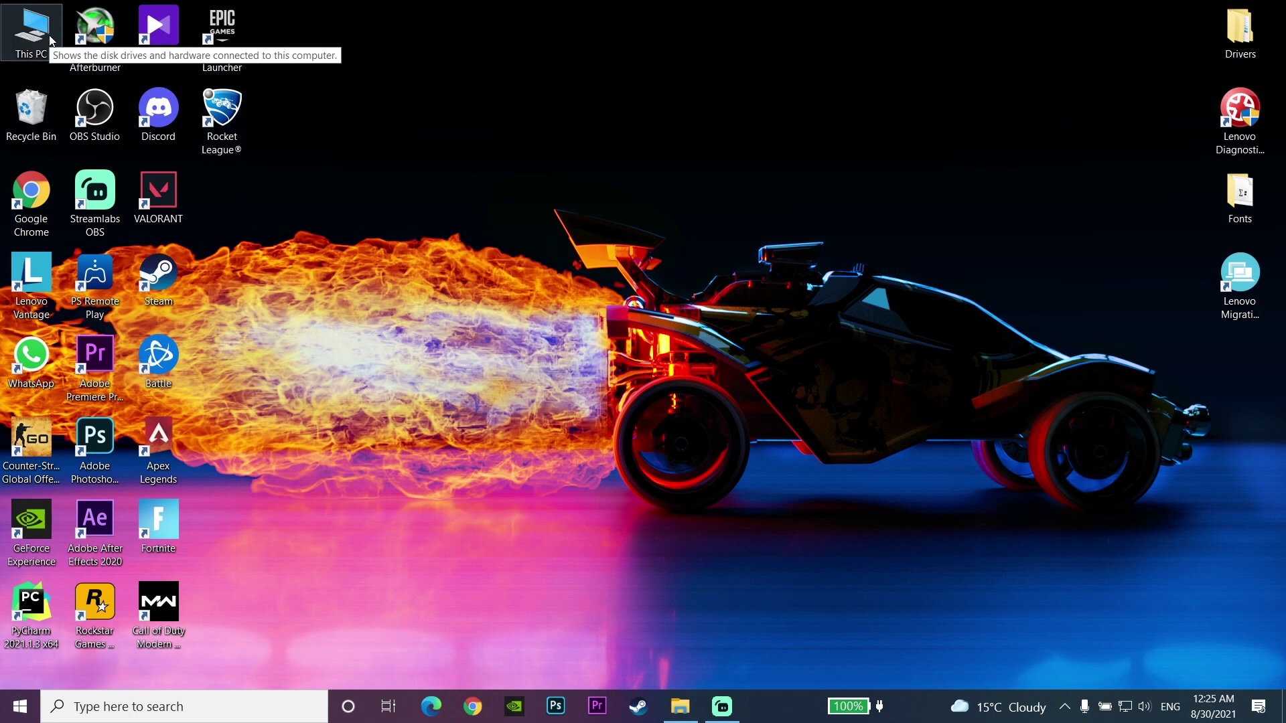
double_click(31, 31)
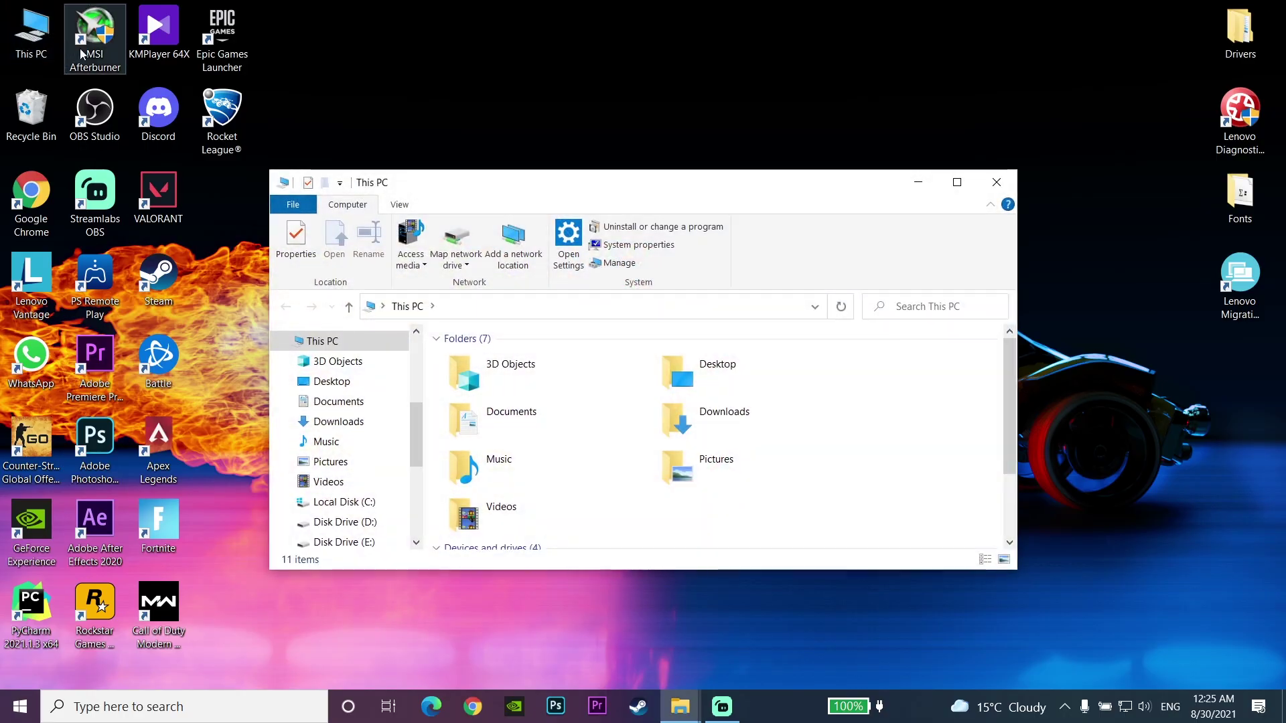
double_click(533, 430)
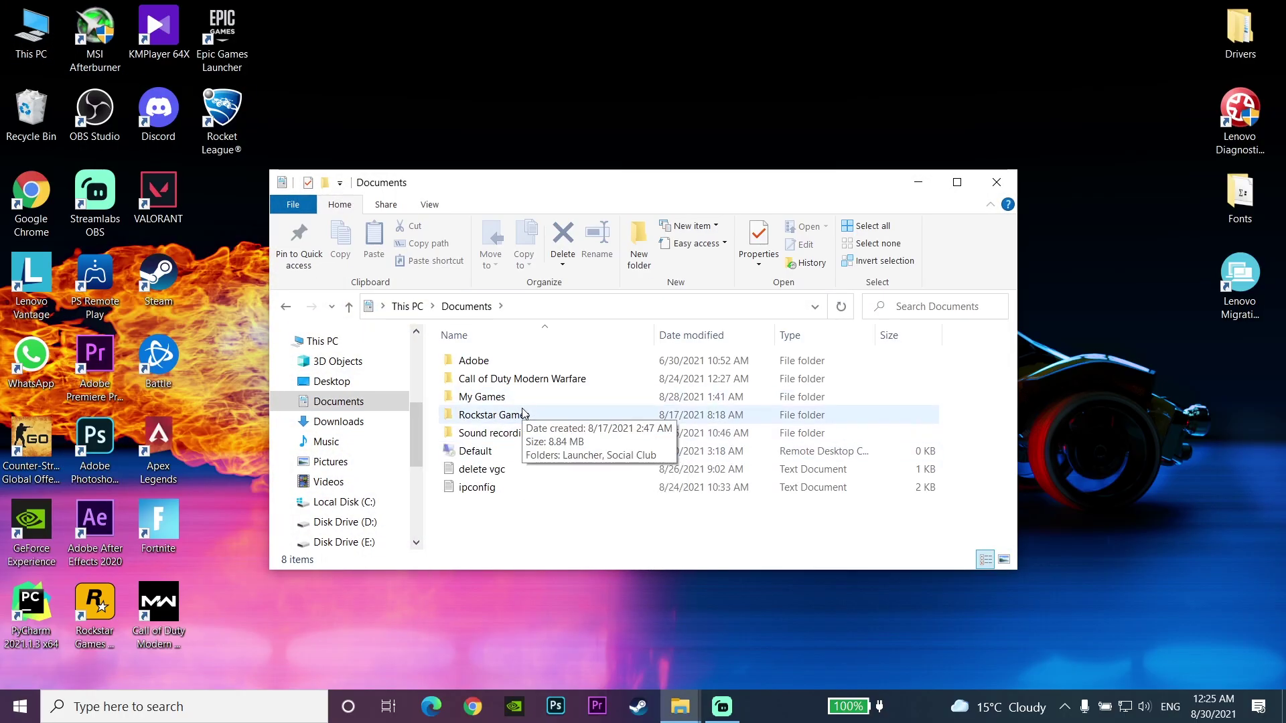
double_click(499, 397)
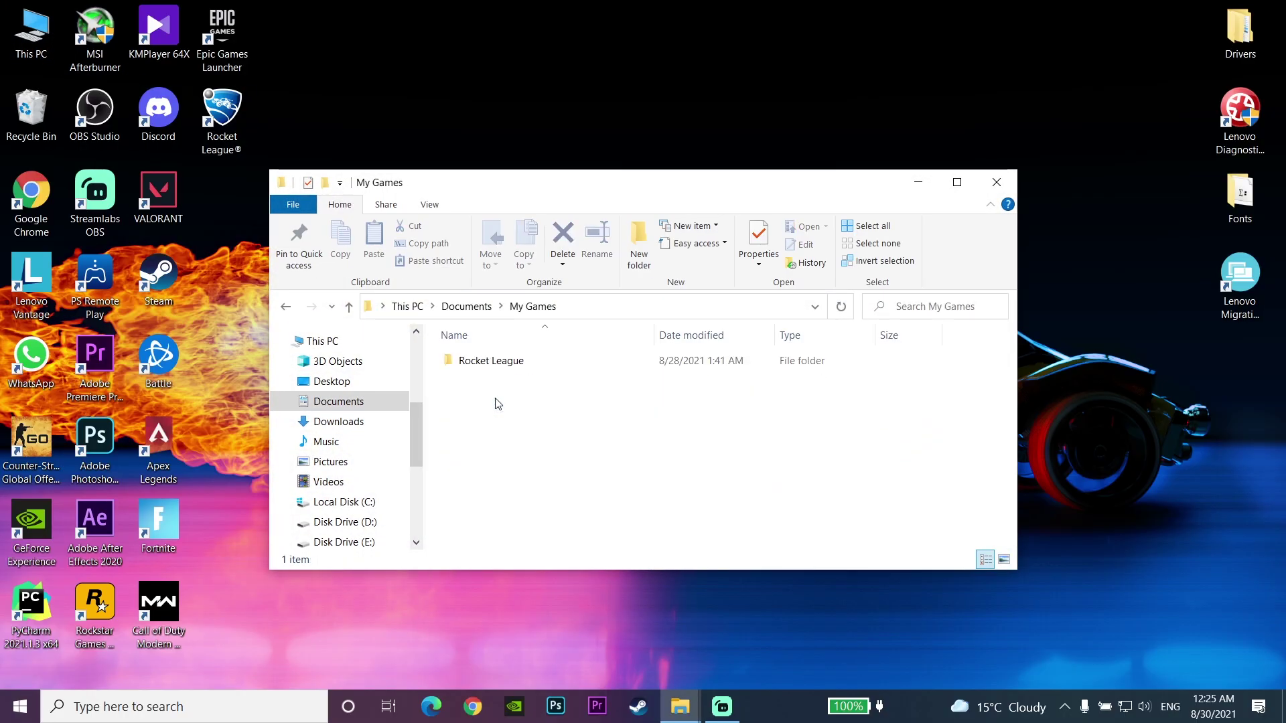
double_click(523, 365)
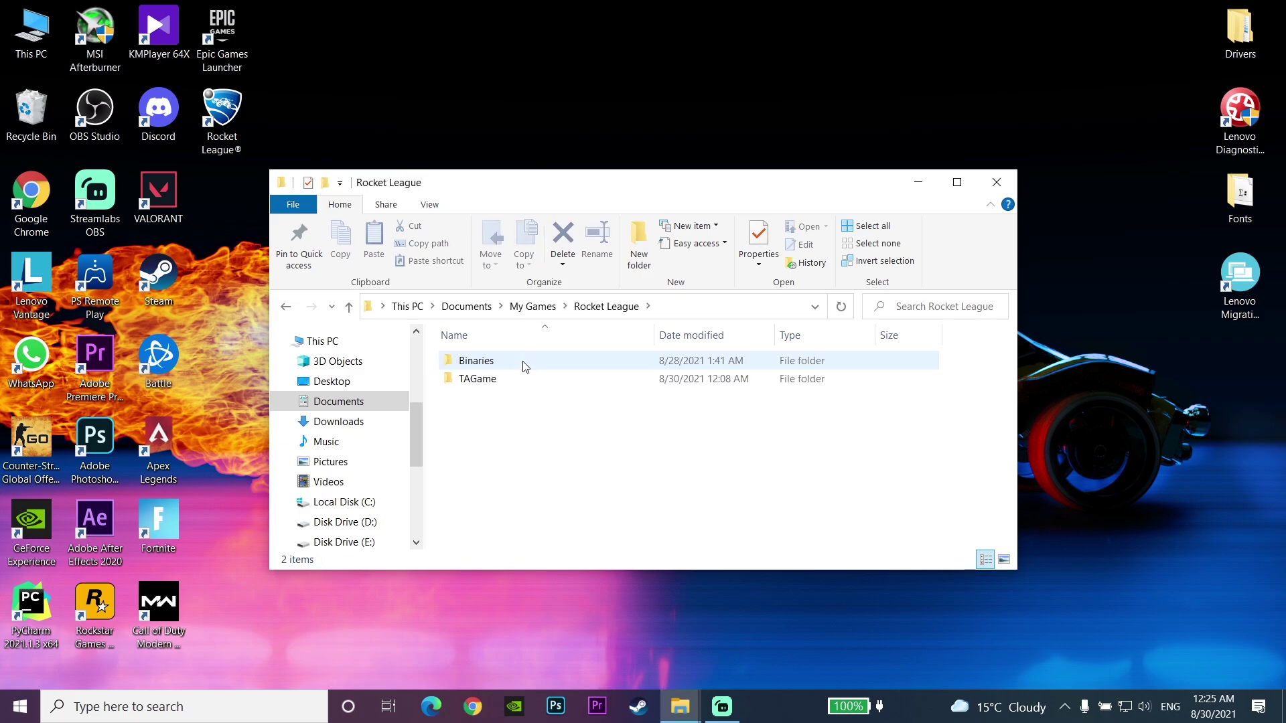
double_click(502, 380)
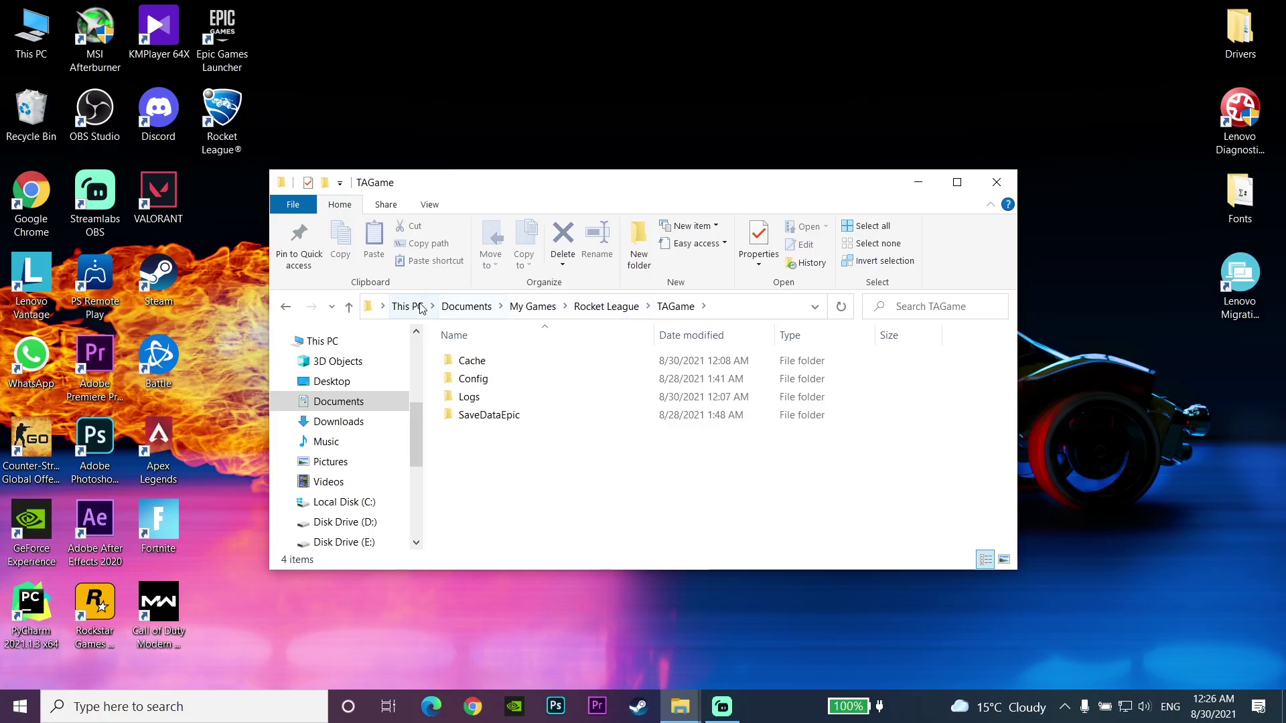
Step: Delete the Cache folder inside TAGame
left_click(495, 361)
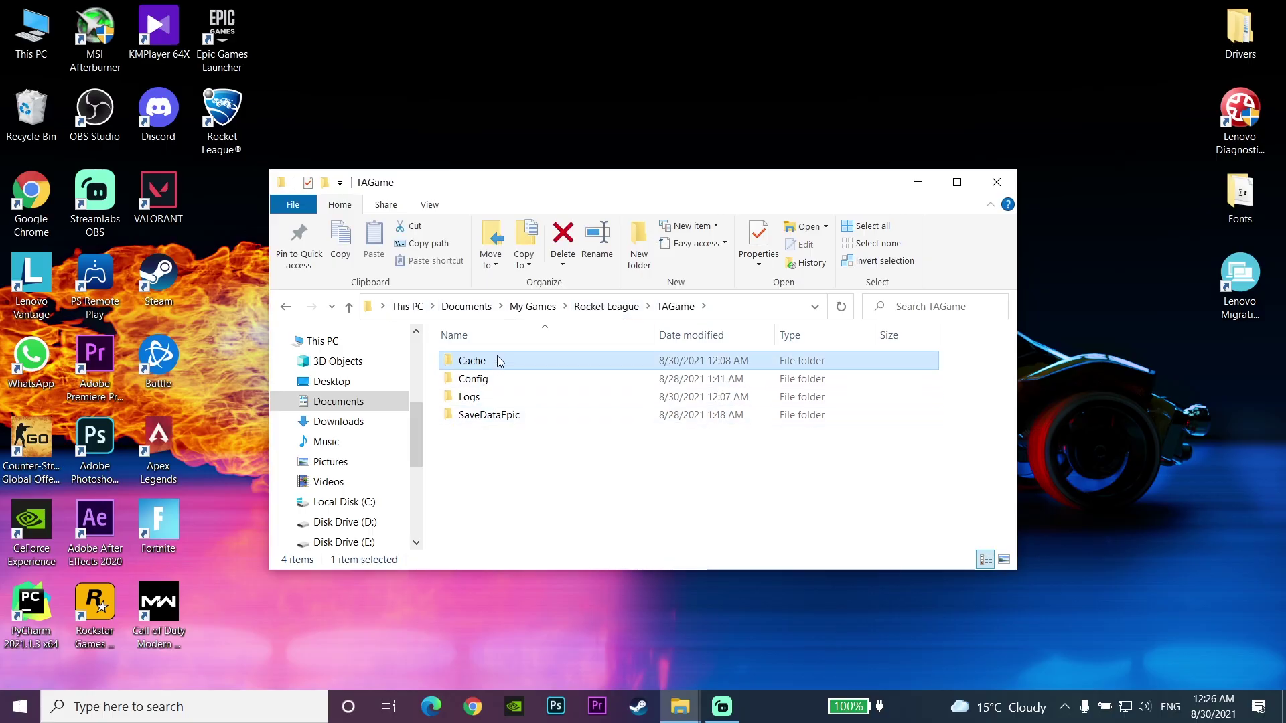
right_click(497, 365)
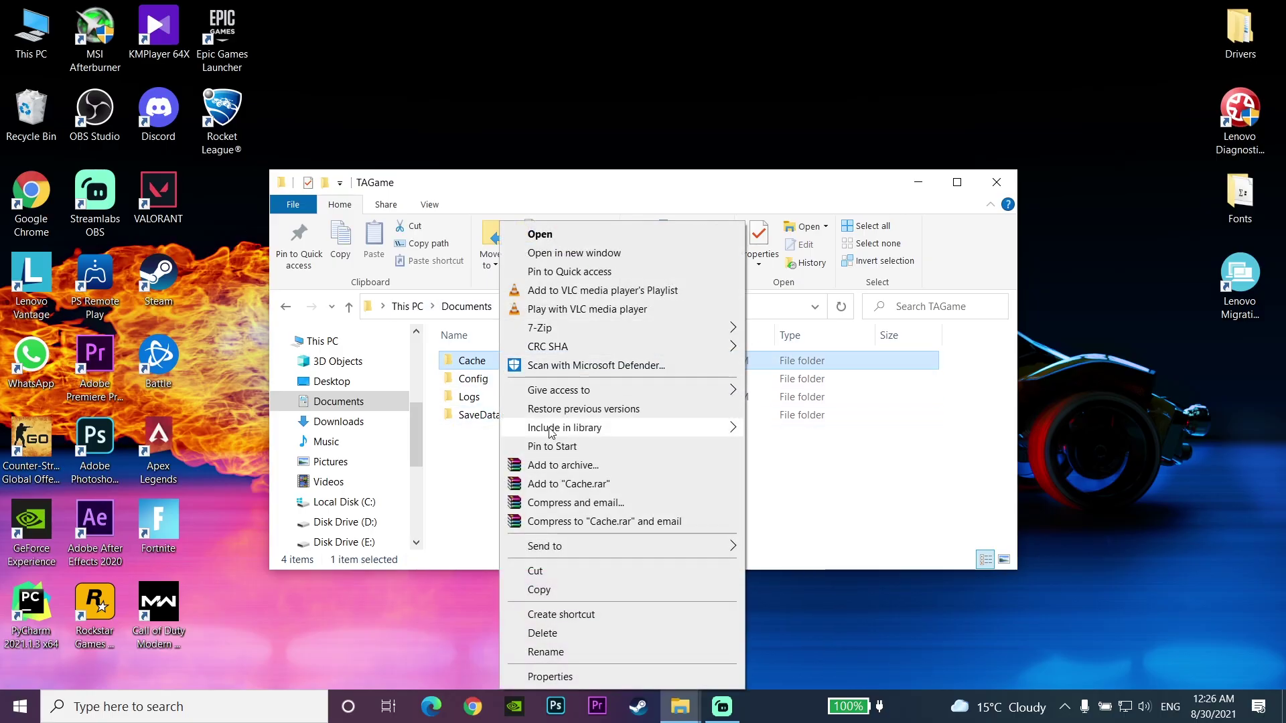
left_click(555, 637)
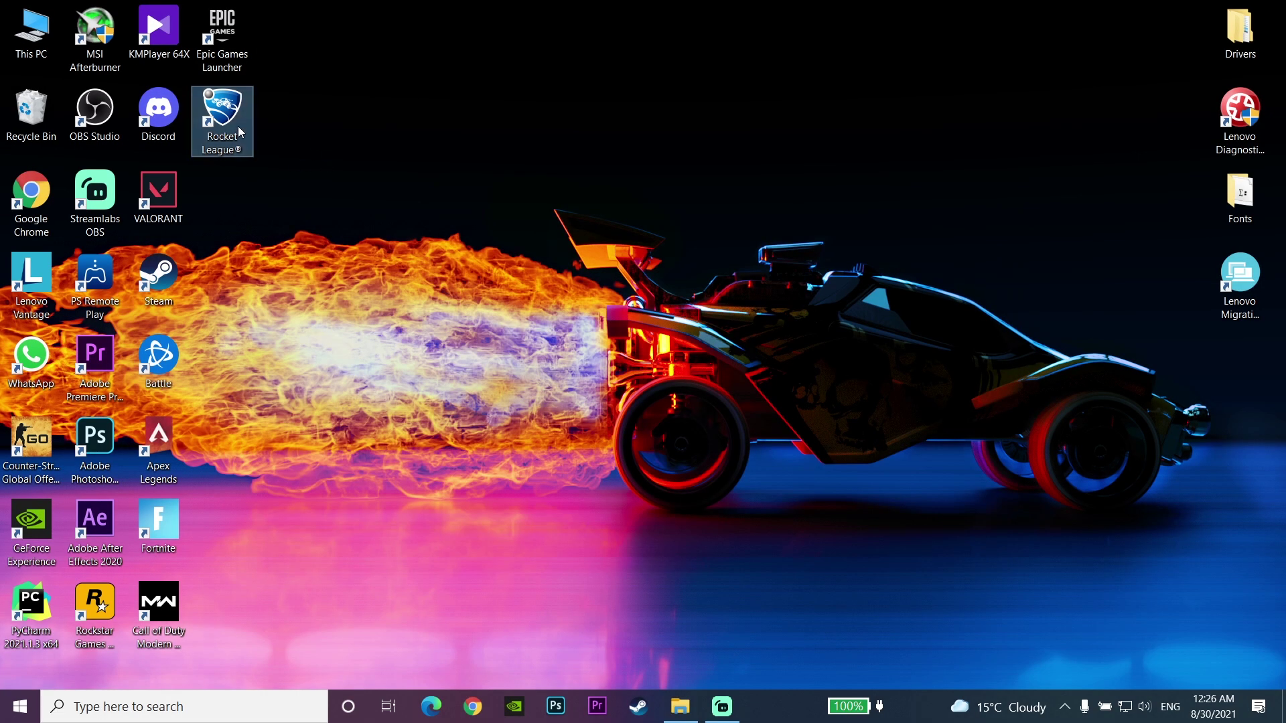
Step: Search 'con' for Control Panel and go to Network and Sharing Center's adapter list
left_click(280, 160)
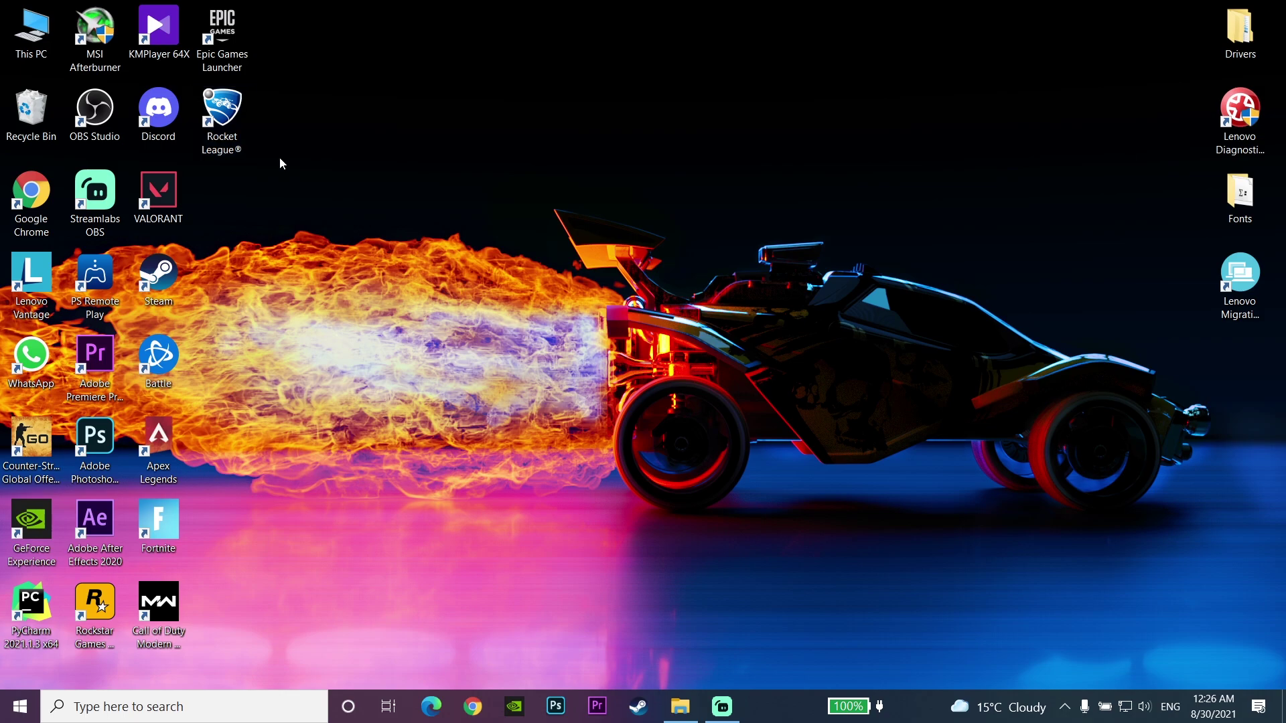
left_click(229, 707)
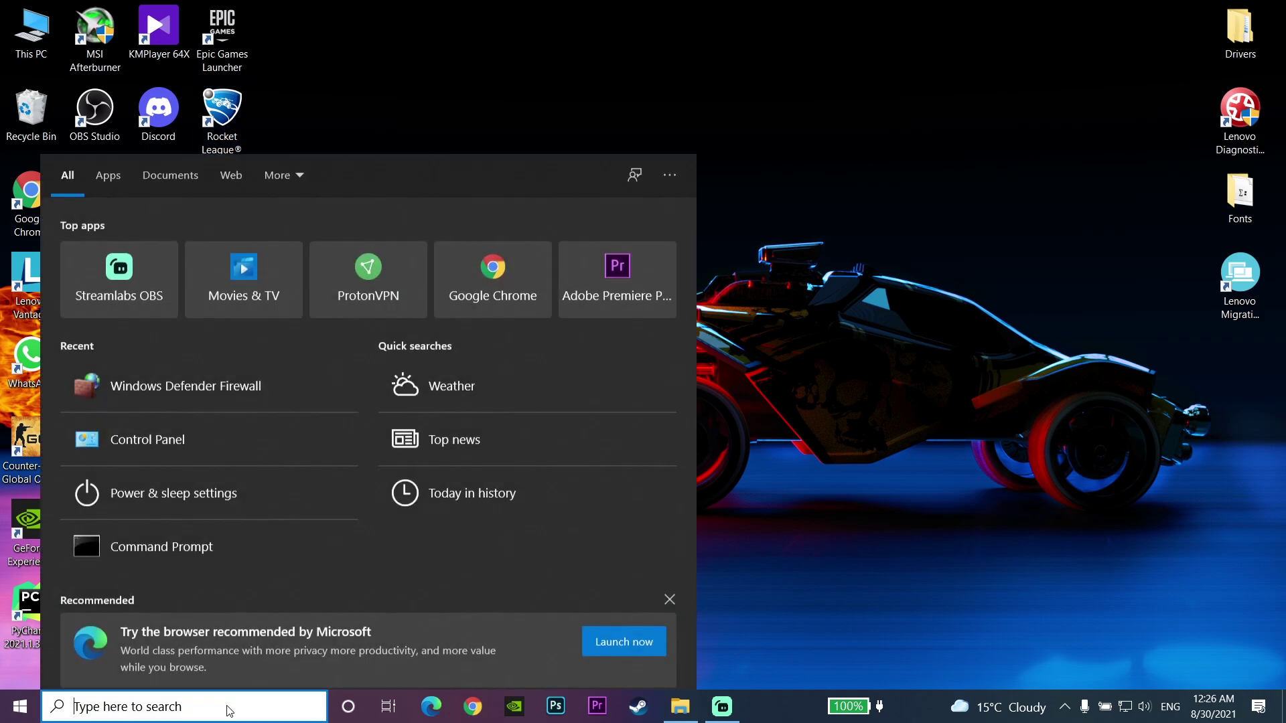
type("con")
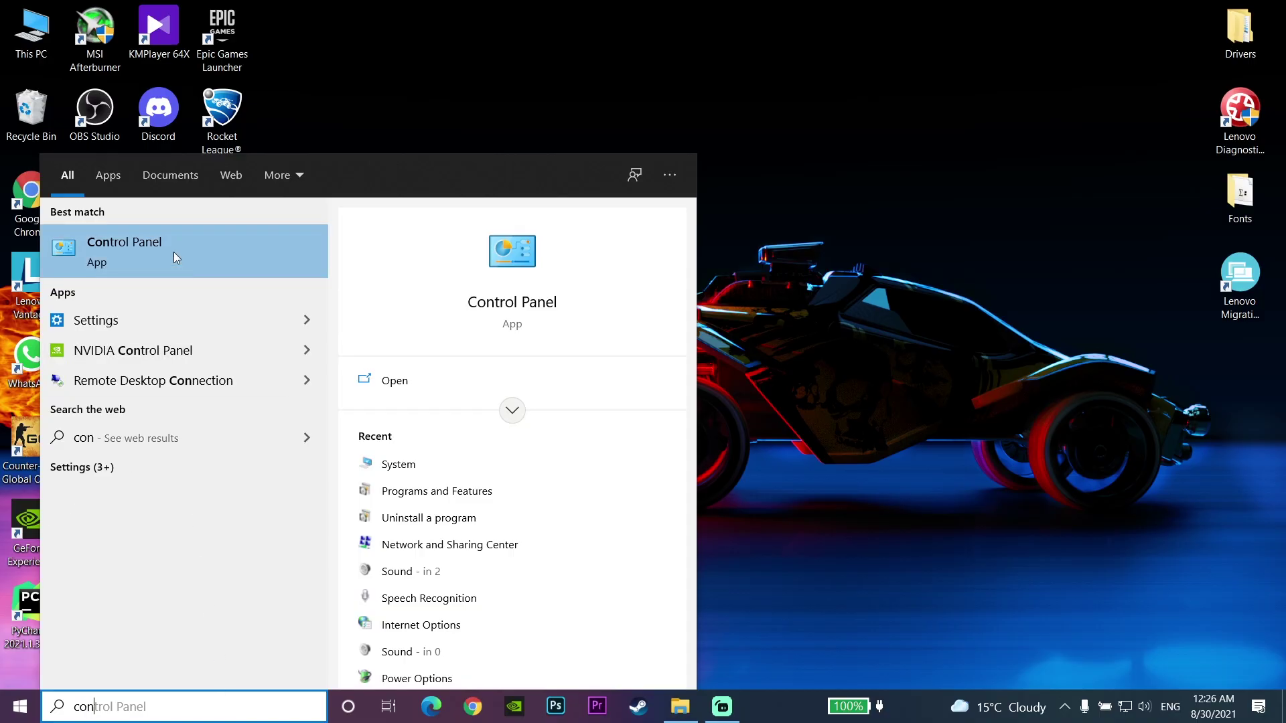
left_click(136, 241)
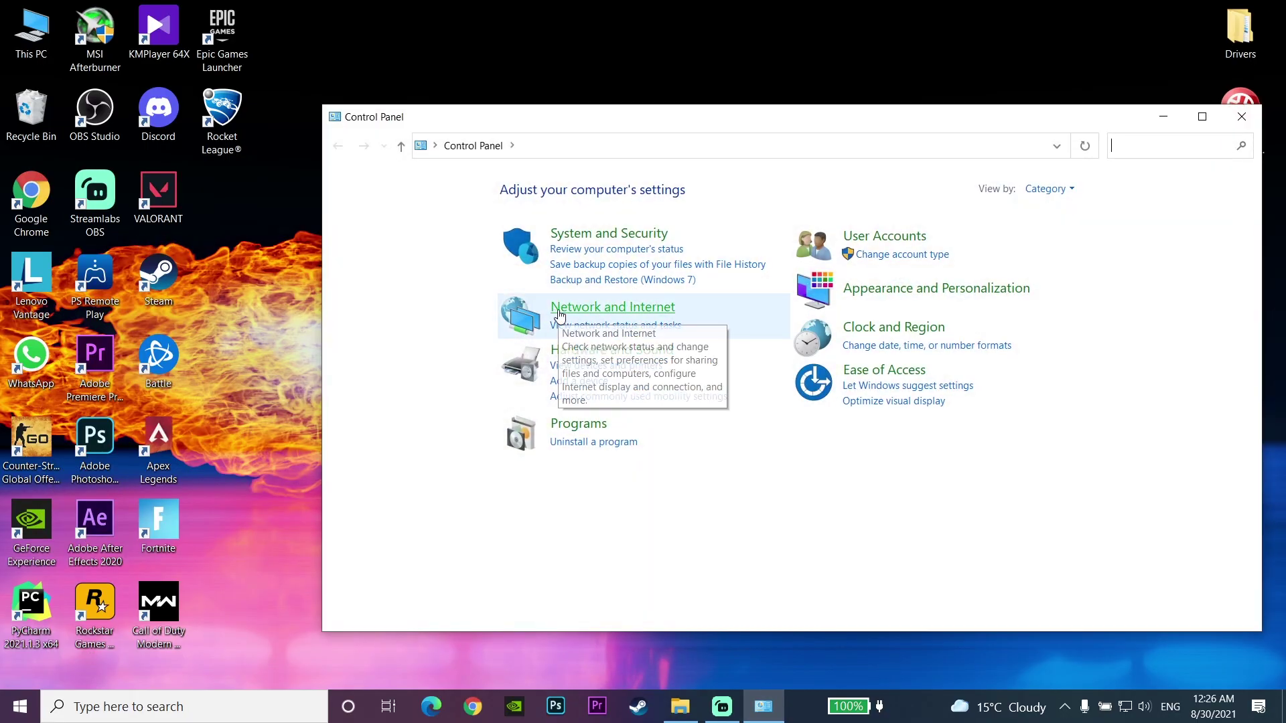
left_click(559, 310)
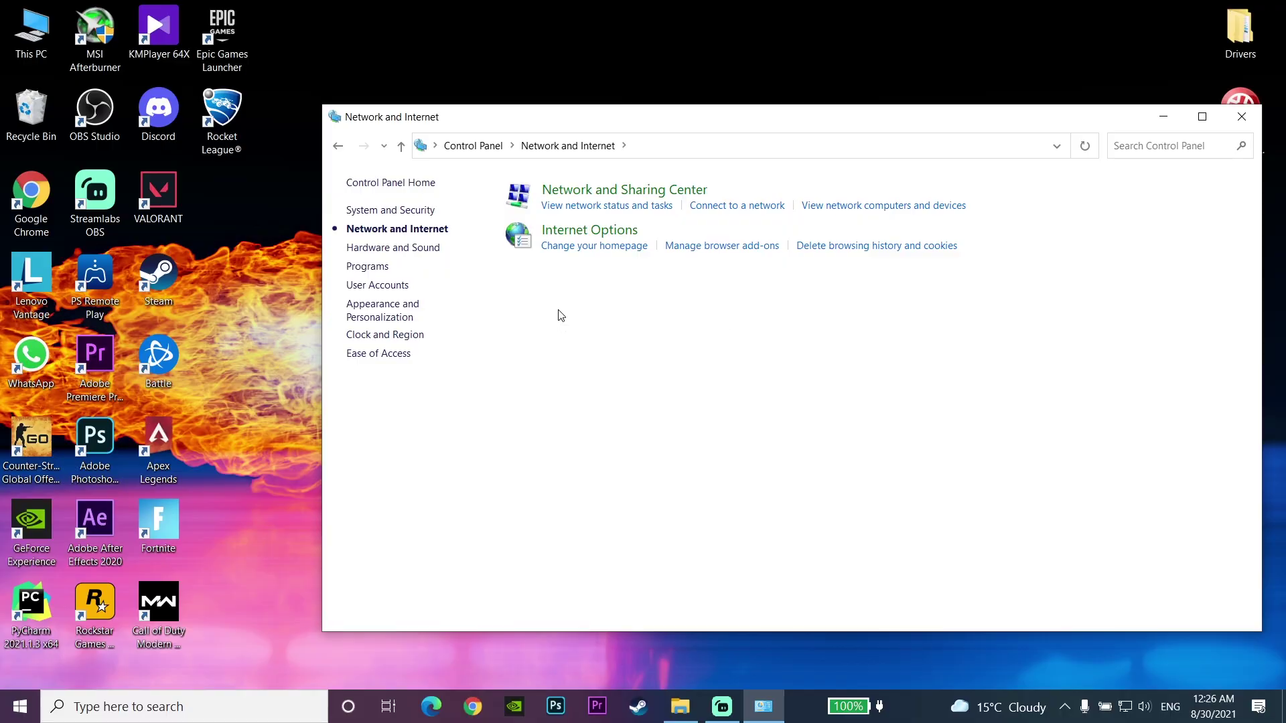
left_click(550, 191)
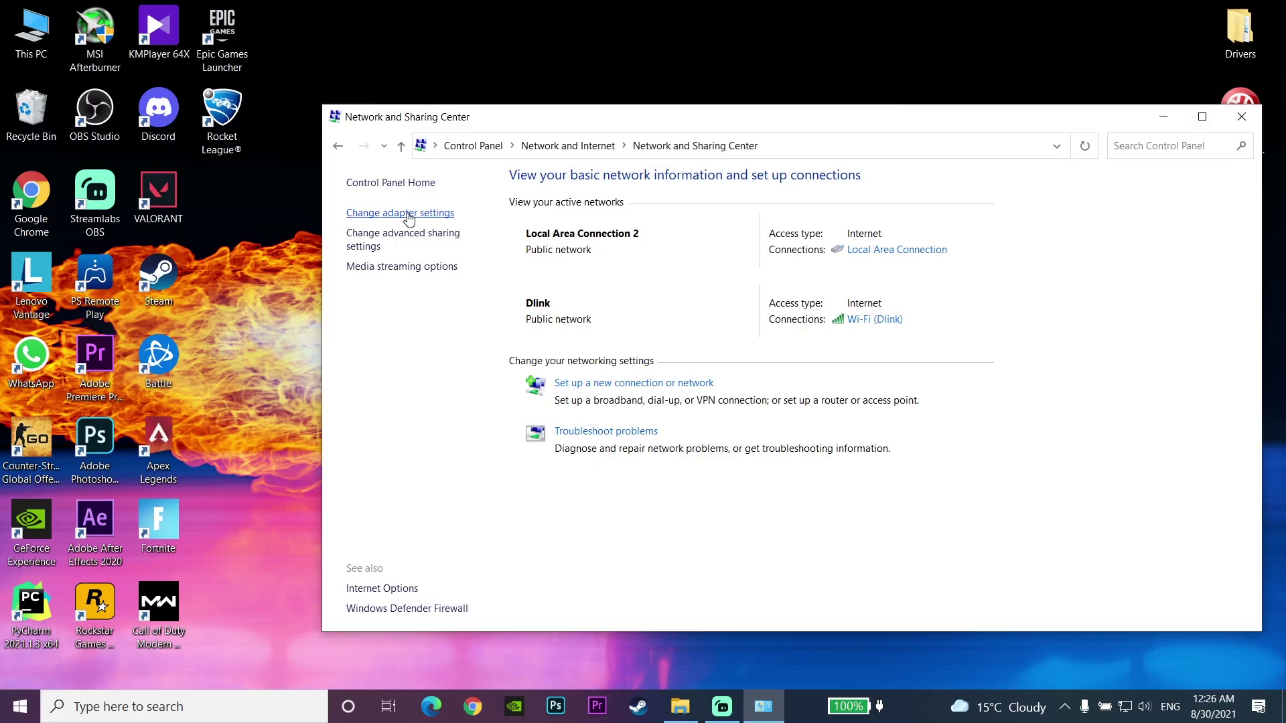
left_click(409, 214)
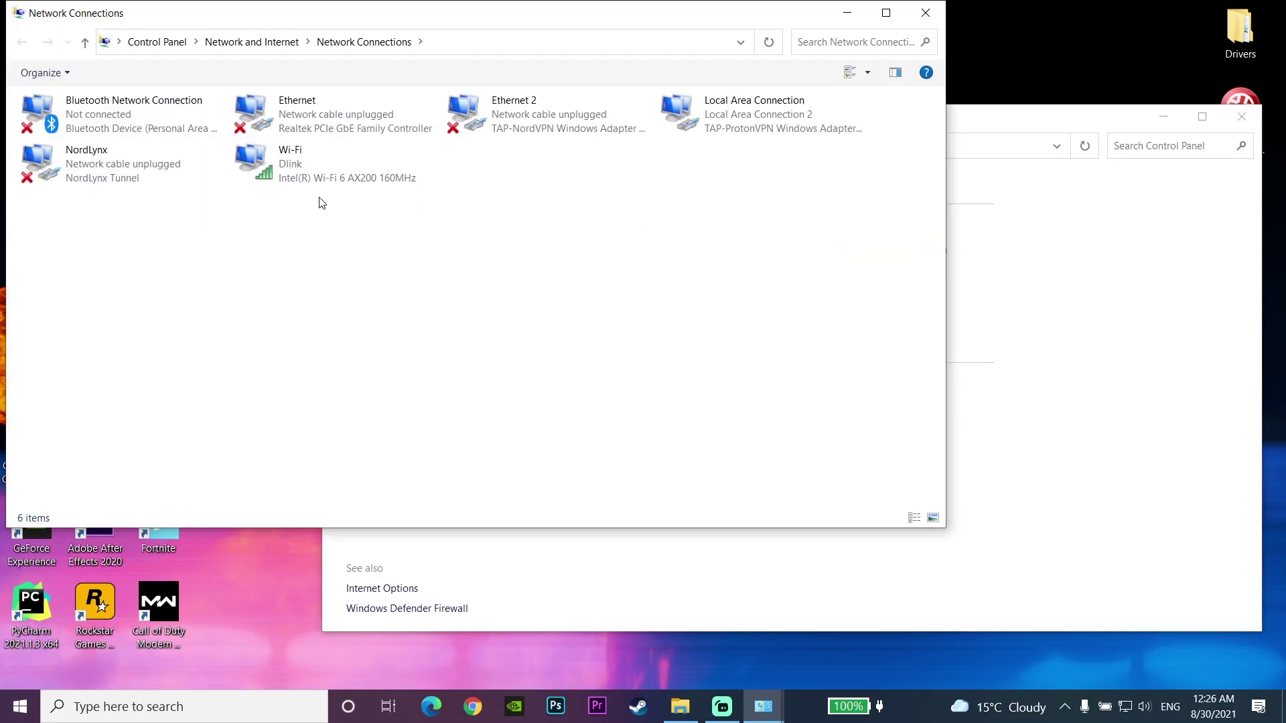
Step: Open the Wi-Fi adapter's Internet Protocol Version 4 (TCP/IPv4) properties
left_click(310, 167)
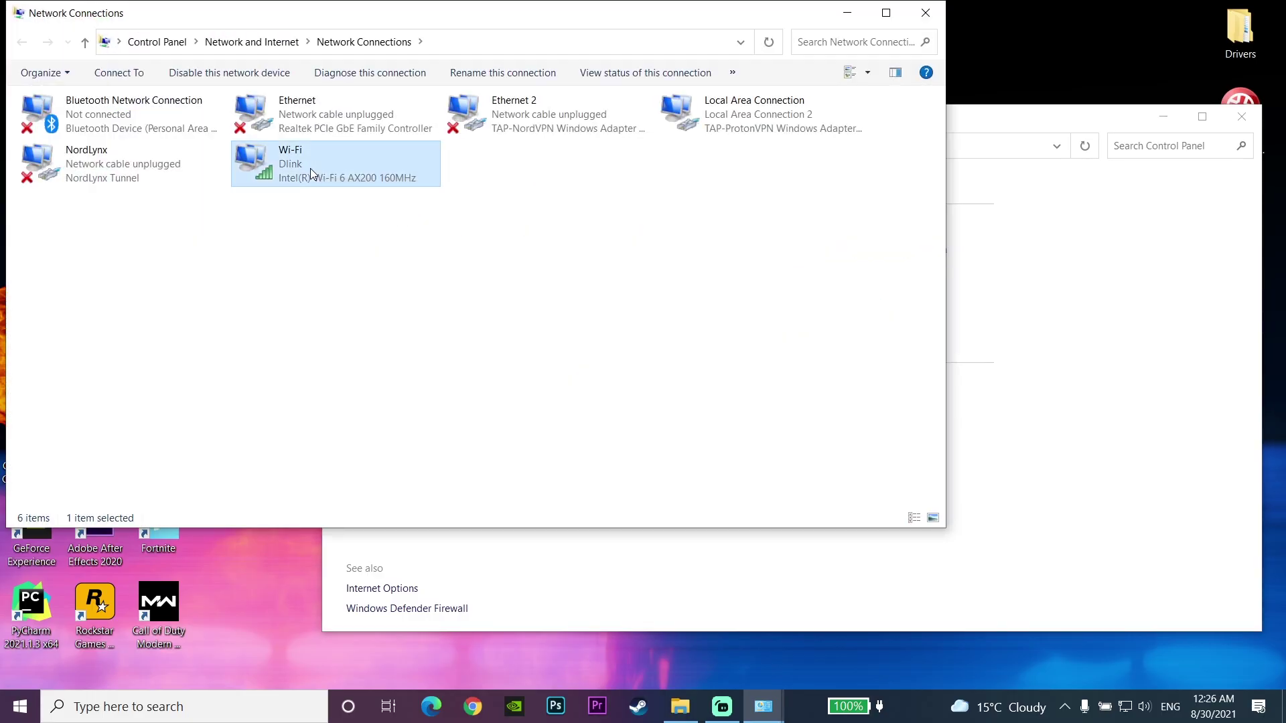
right_click(311, 167)
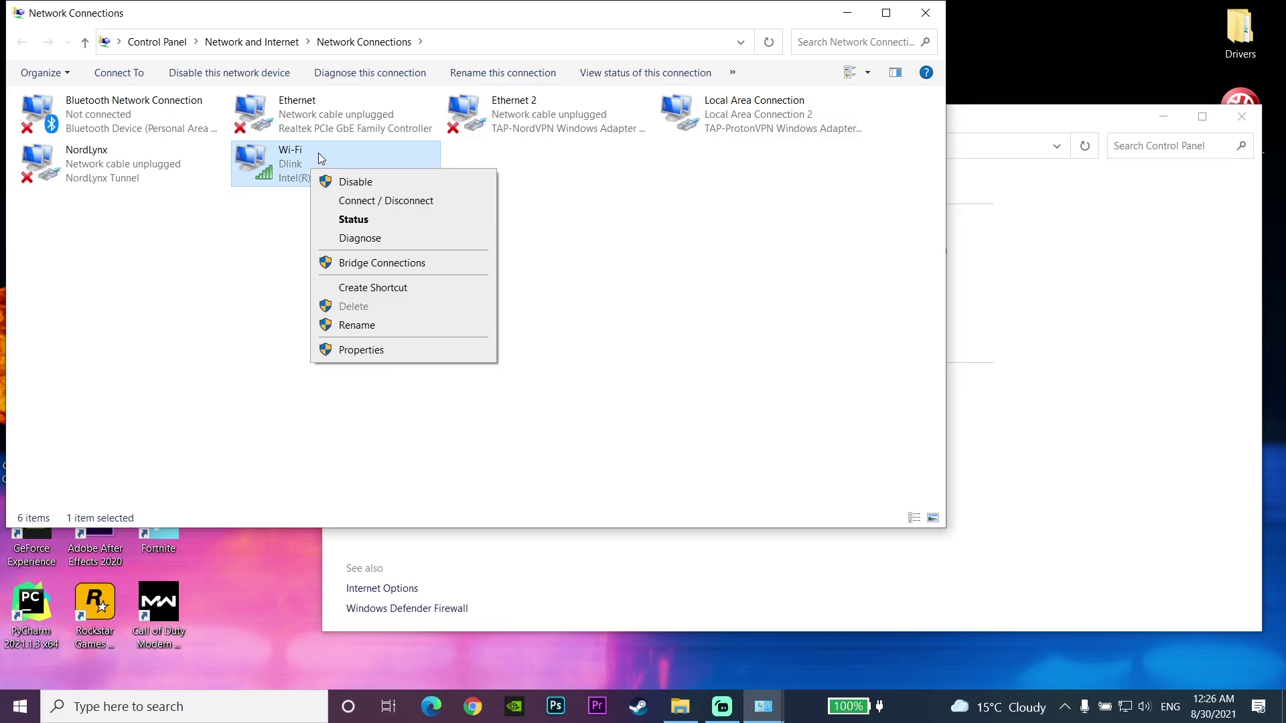
left_click(394, 359)
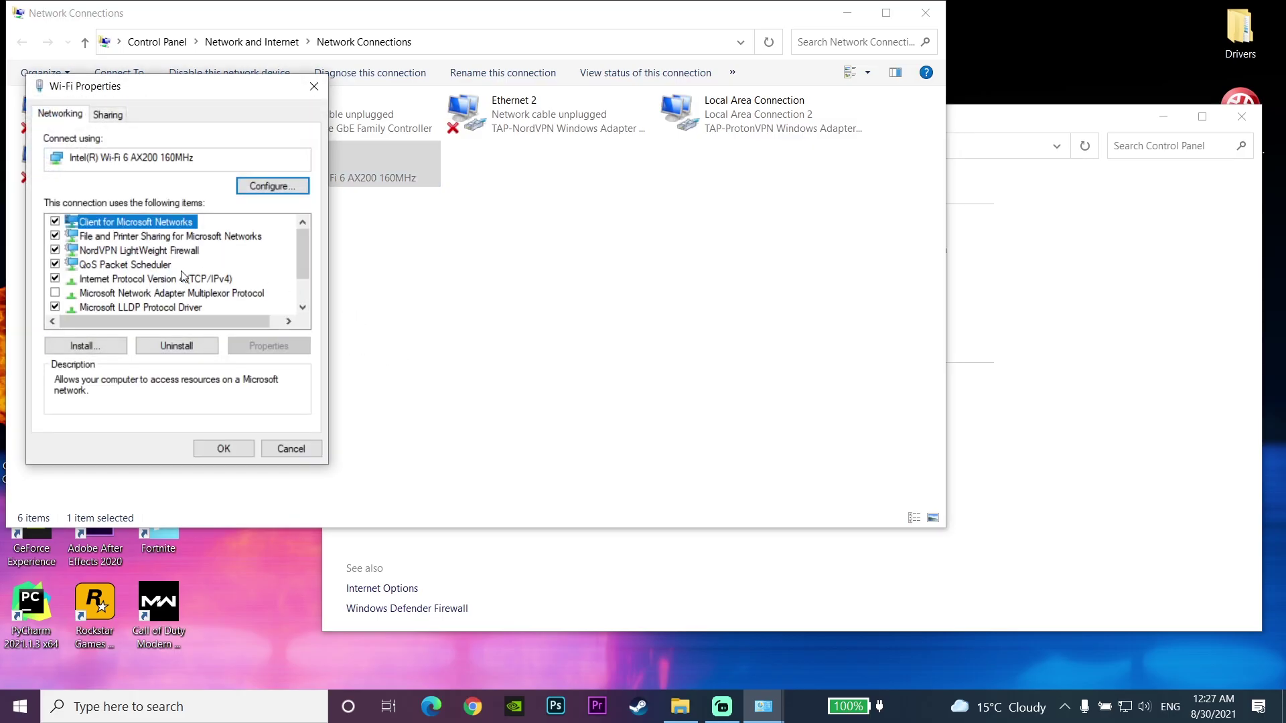
left_click(183, 279)
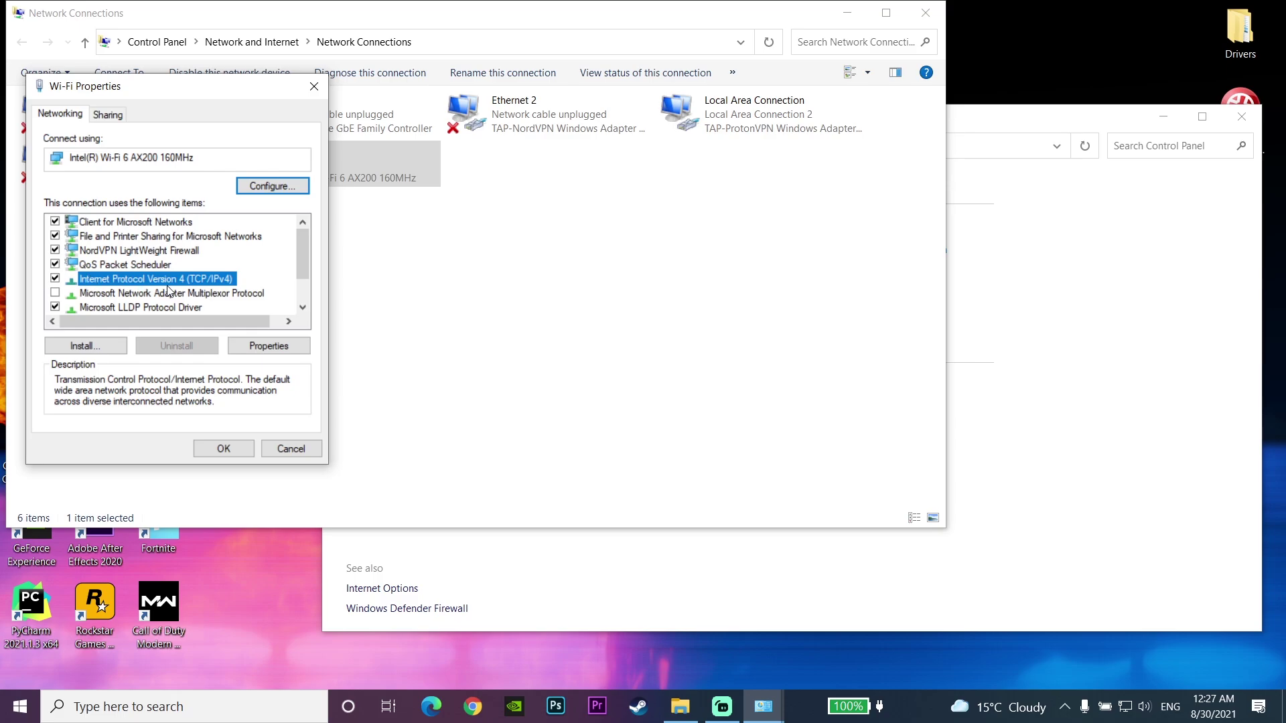
double_click(170, 279)
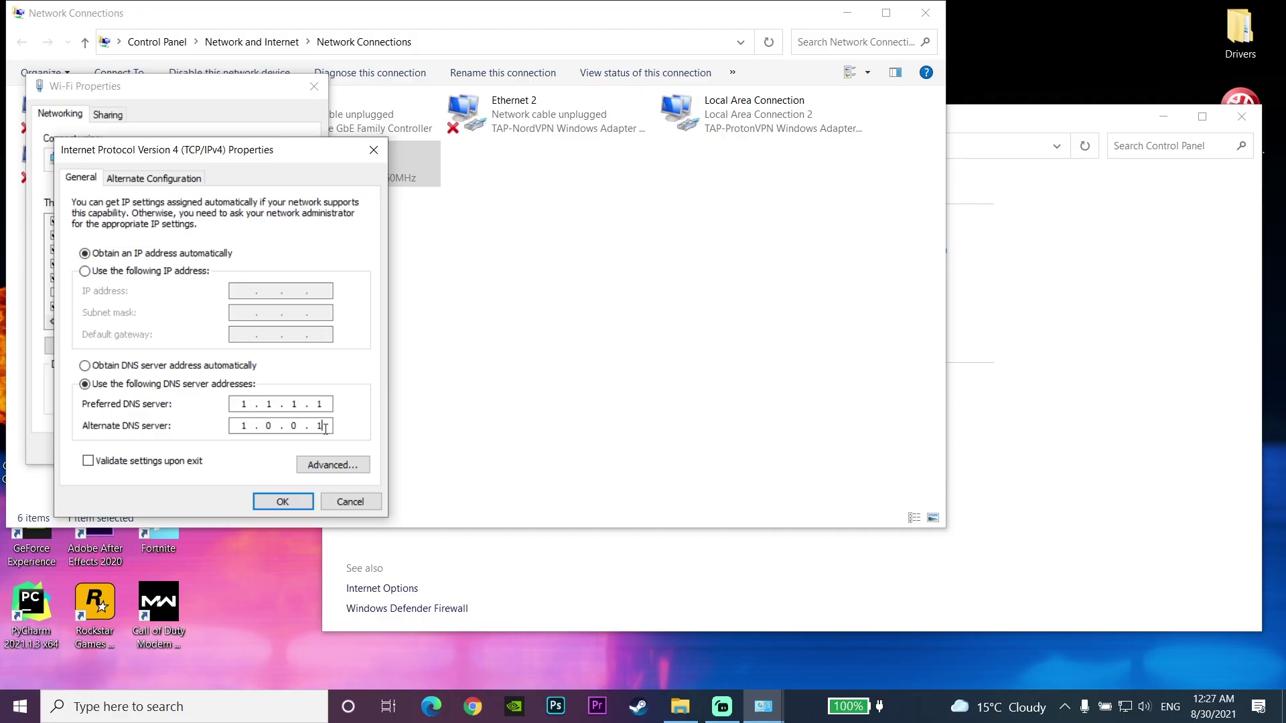
Step: Set Wi-Fi DNS to 8.8.8.8 preferred and 8.4.4.8 alternate, and confirm both dialogs
type("8.8.8.8")
left_click(245, 425)
type("8.4.4.9")
key("BackSpace")
type("8")
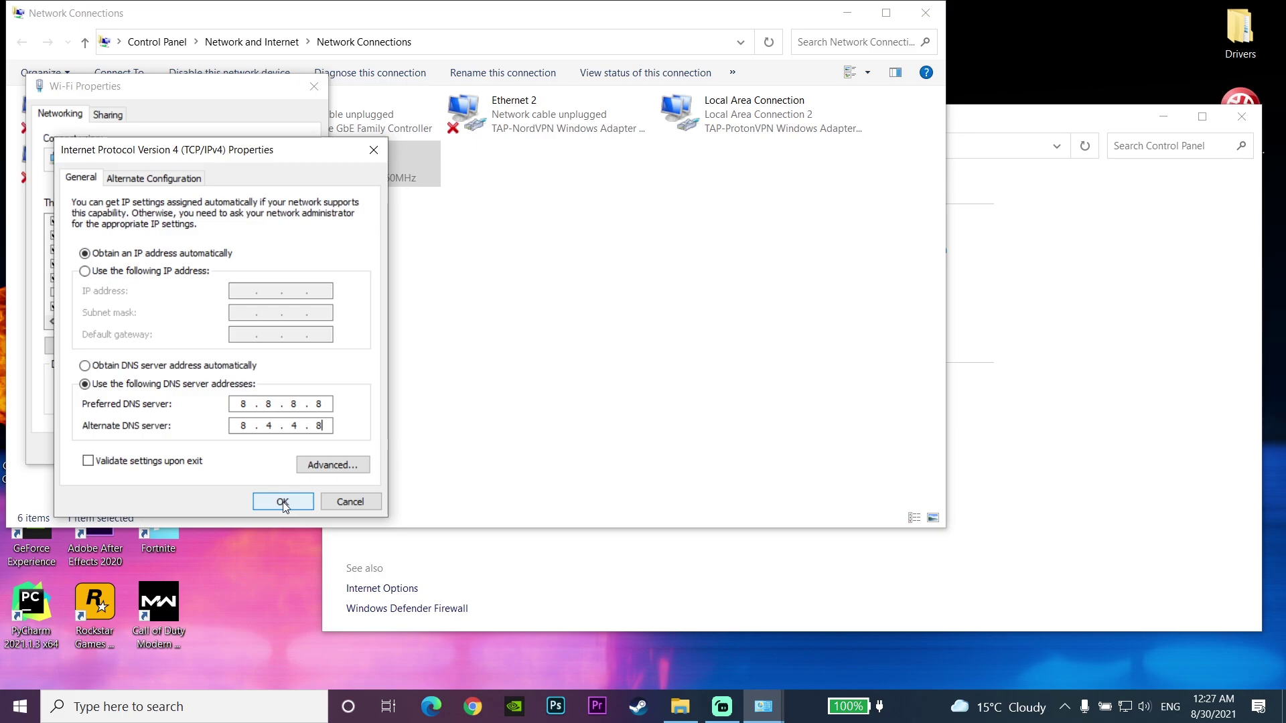
left_click(282, 502)
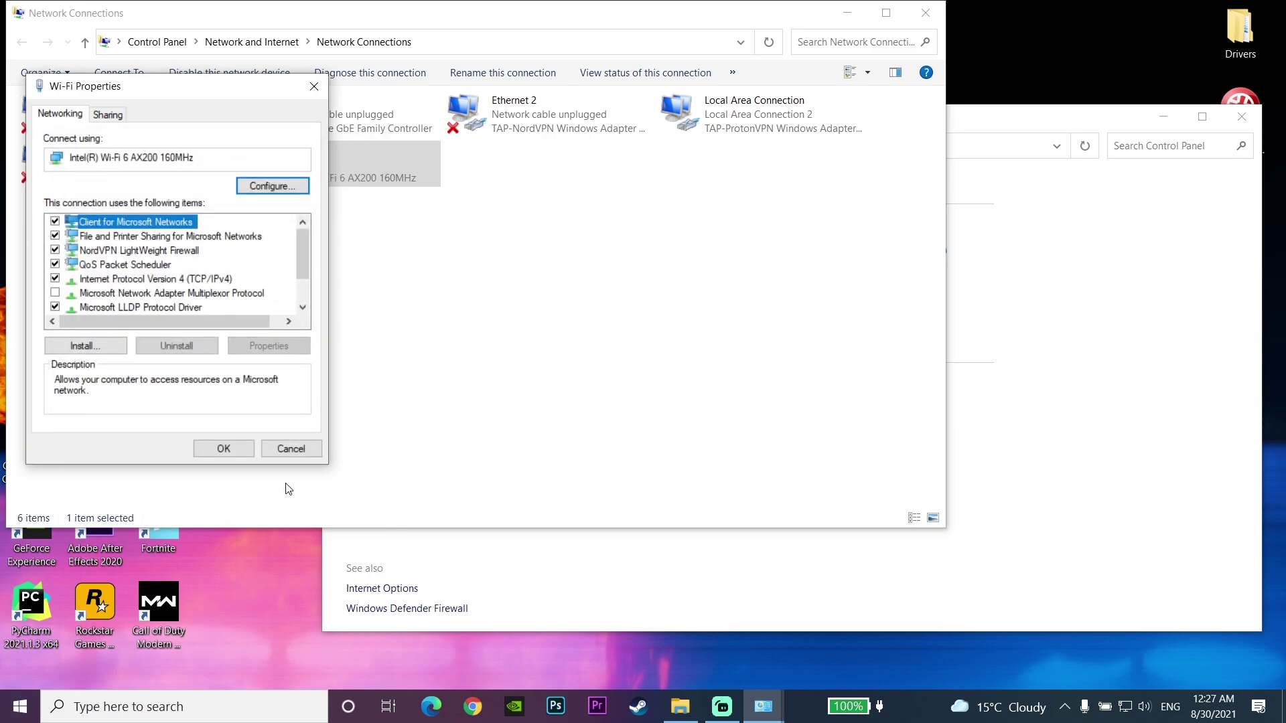
left_click(245, 449)
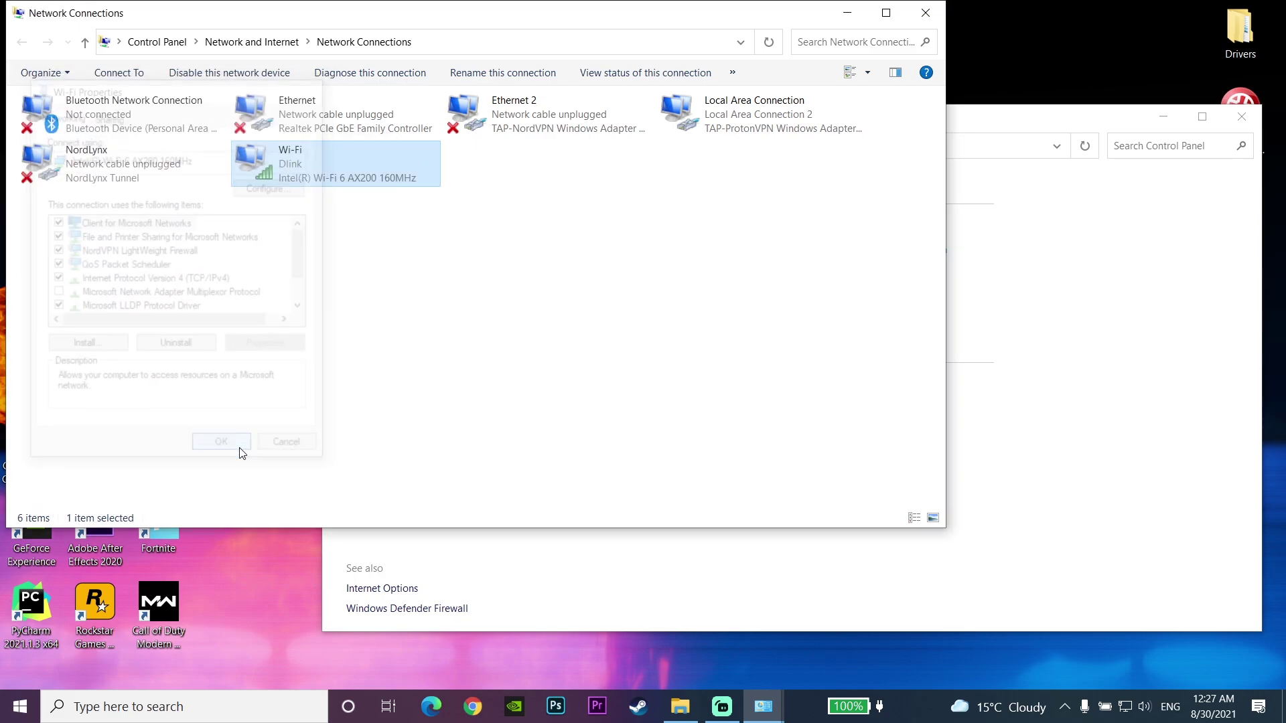
Step: Close Network Connections and Network and Sharing Center, returning to the desktop
left_click(926, 12)
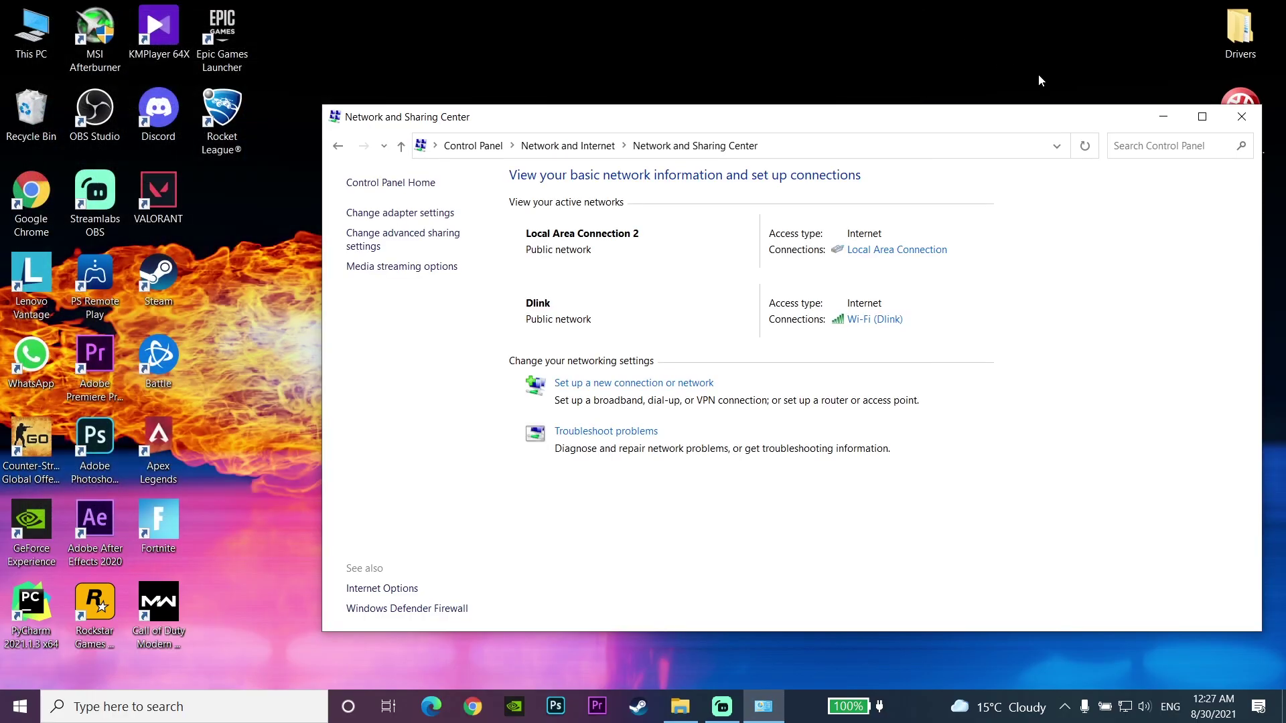
left_click(1232, 113)
left_click(241, 110)
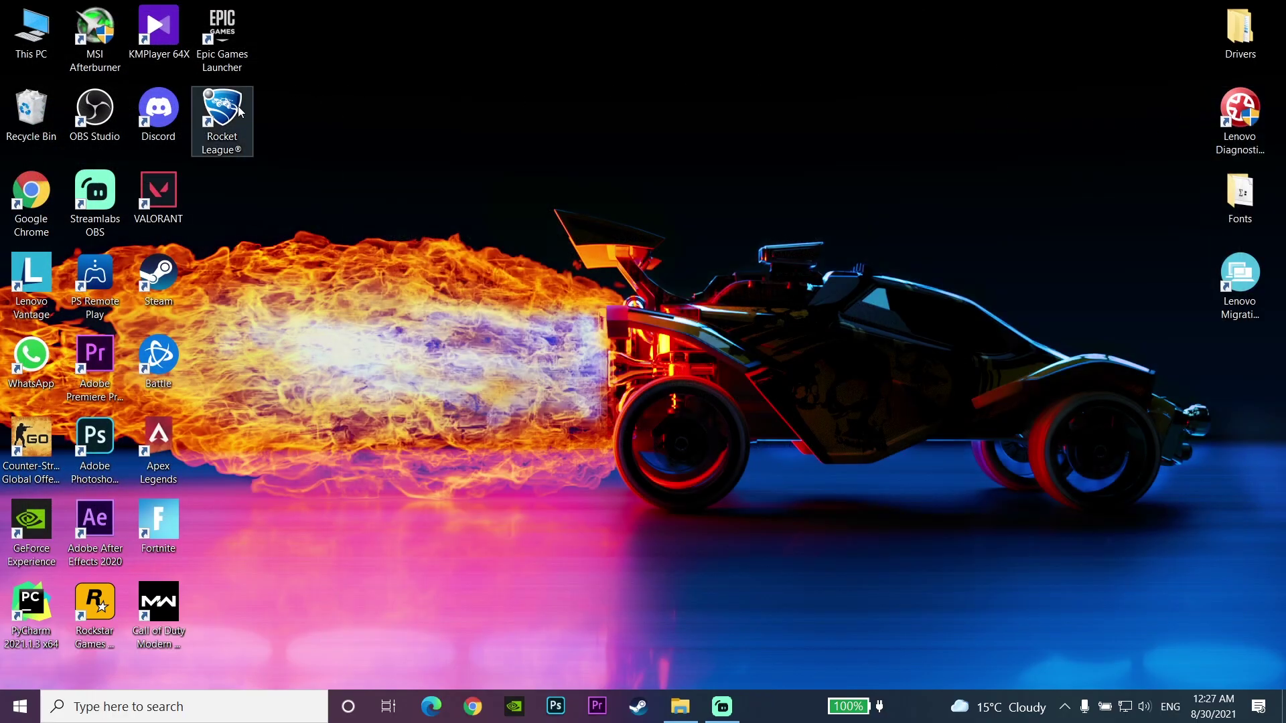